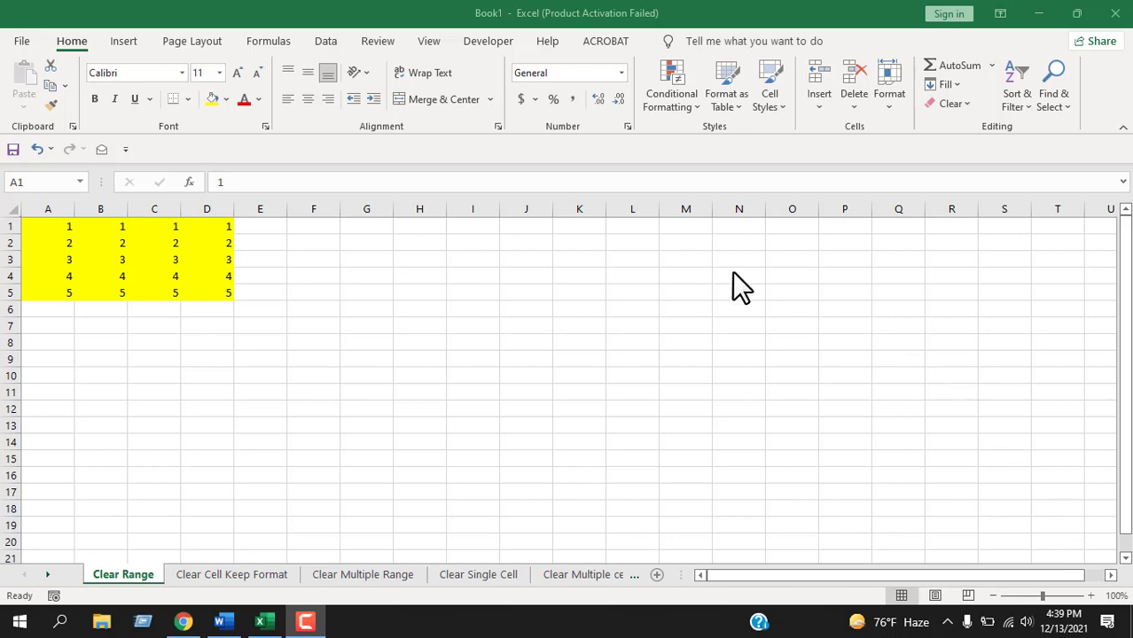
# Step: Open the Visual Basic editor and insert a new module into the Book1 project
pyautogui.click(472, 44)
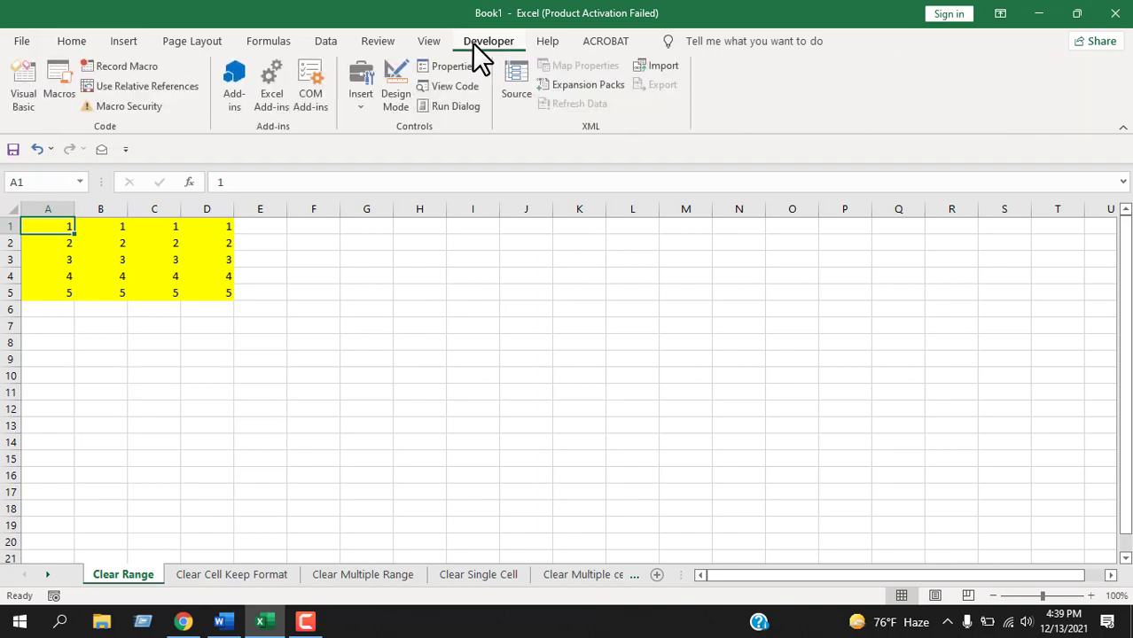
pyautogui.click(24, 94)
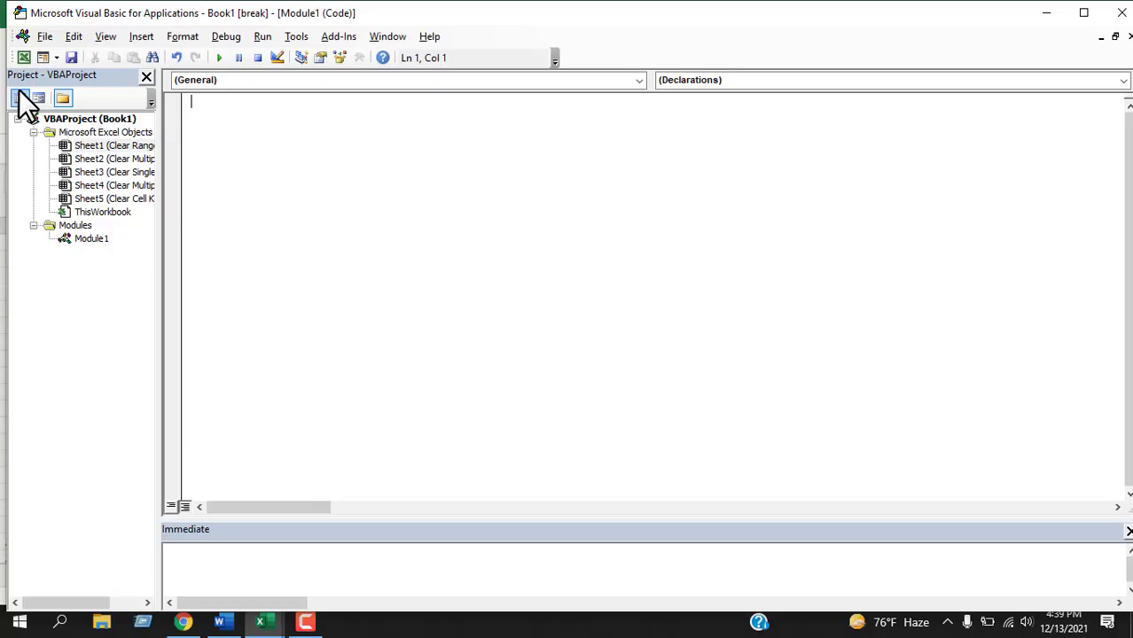
pyautogui.click(140, 36)
pyautogui.click(167, 94)
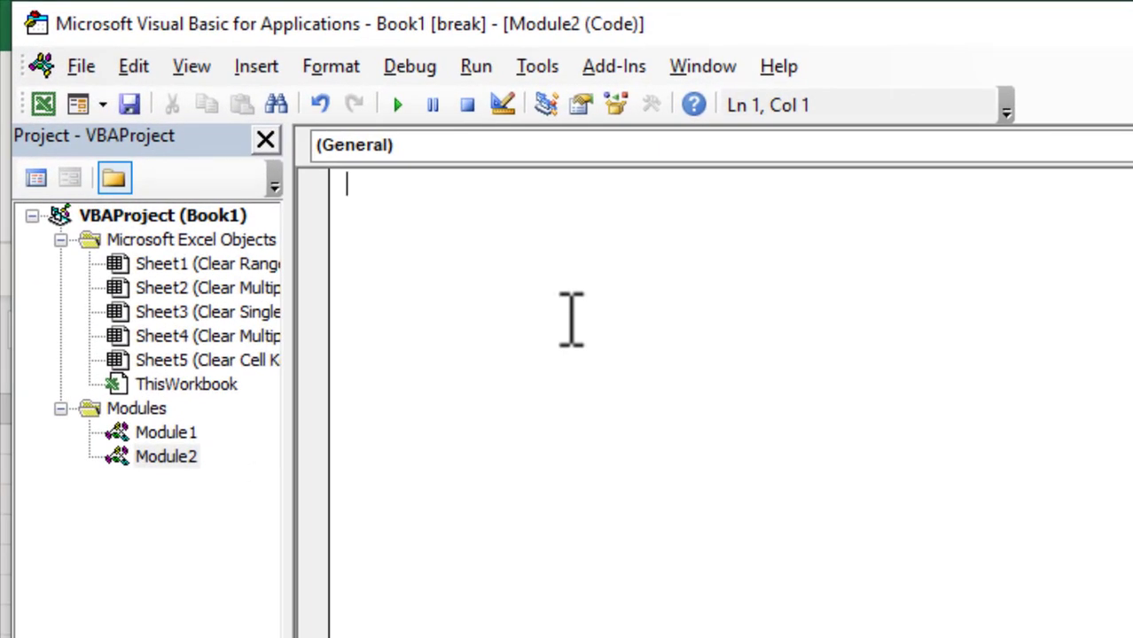
# Step: Declare a new procedure, Sub ClearCells(), in the empty module
pyautogui.write('Sub ClearCells')
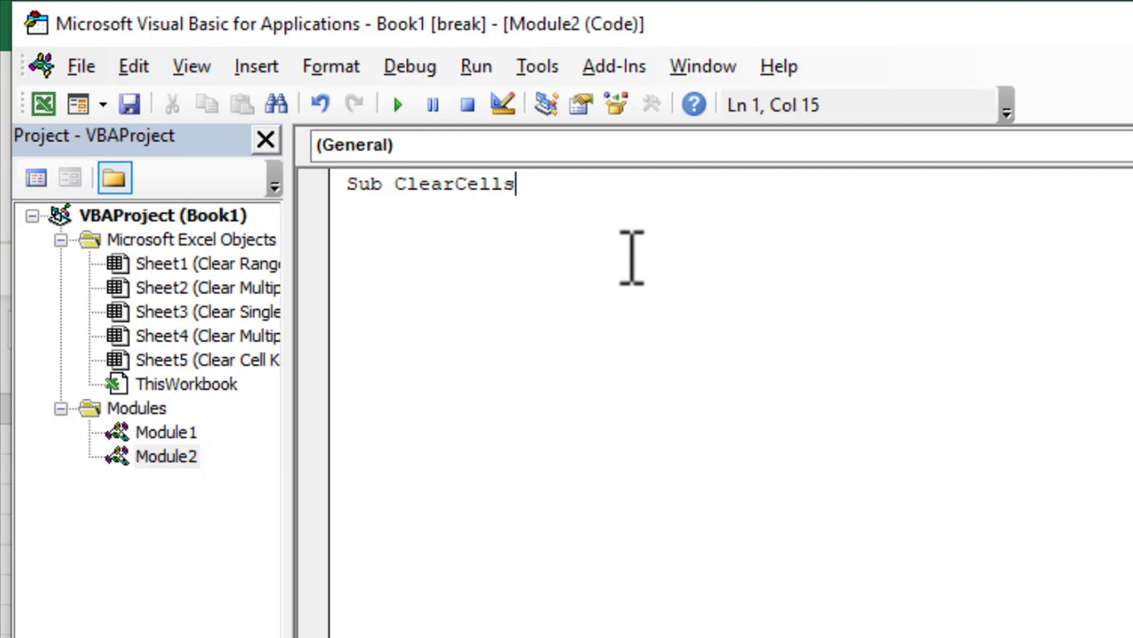
pyautogui.write('()')
pyautogui.press('Return')
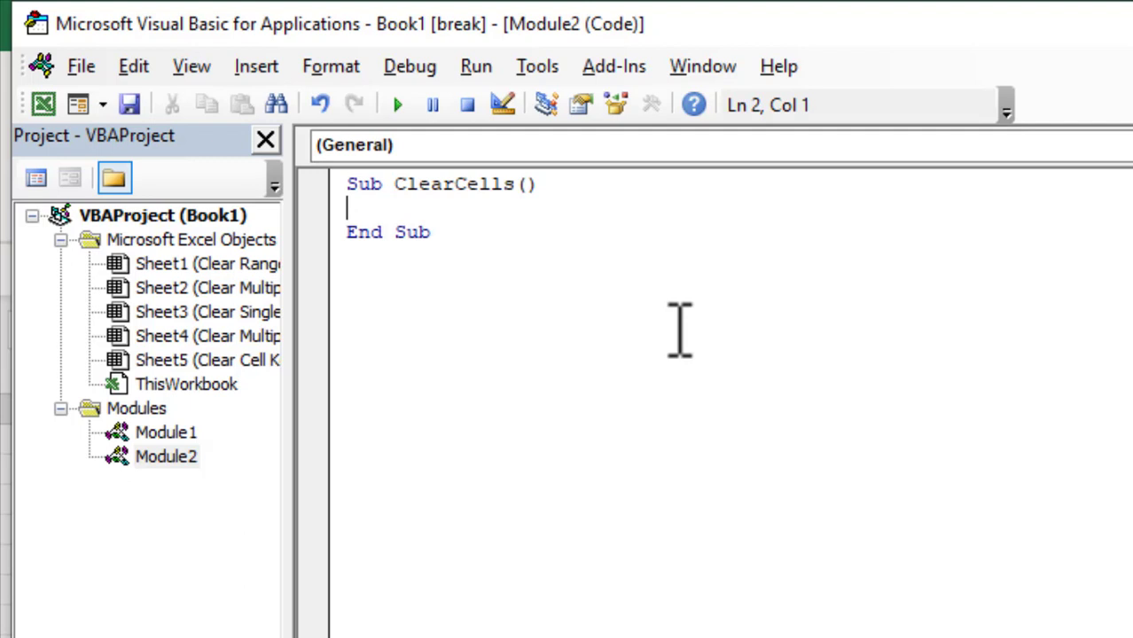
# Step: Write the statement Range ("A1","F5").Clear inside the ClearCells procedure
pyautogui.write('Range')
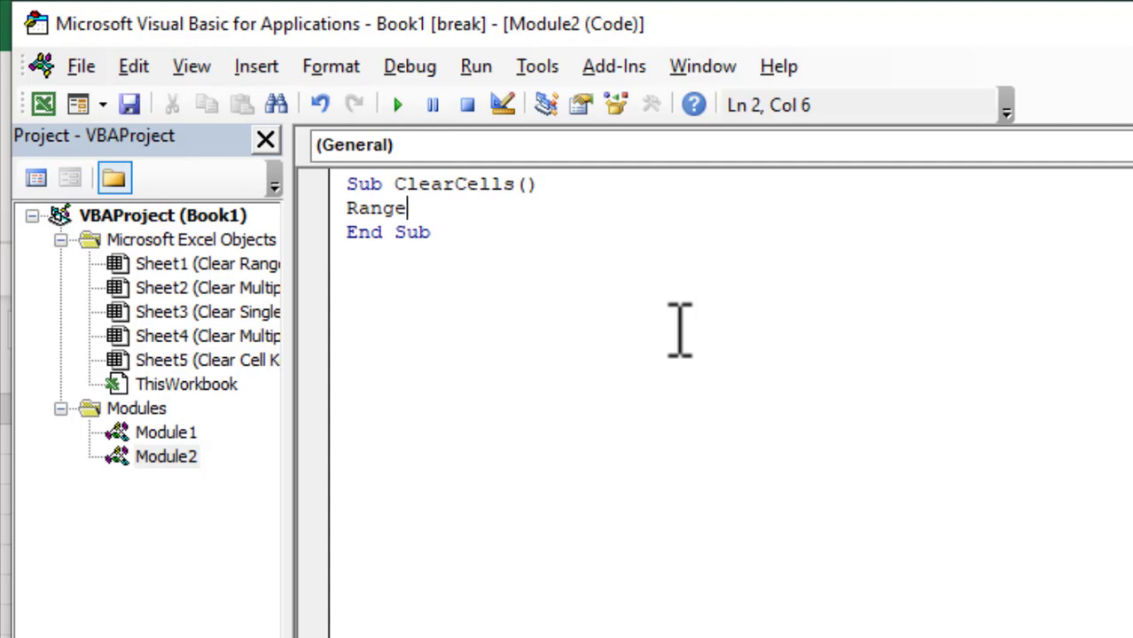
pyautogui.write(' (')
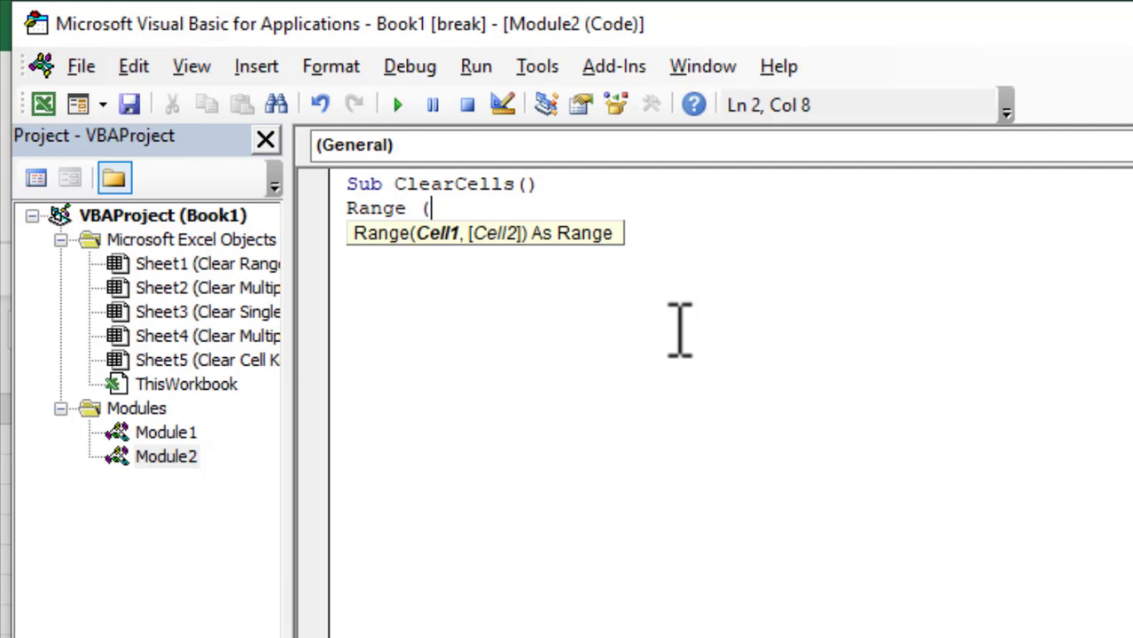
pyautogui.write('"A1')
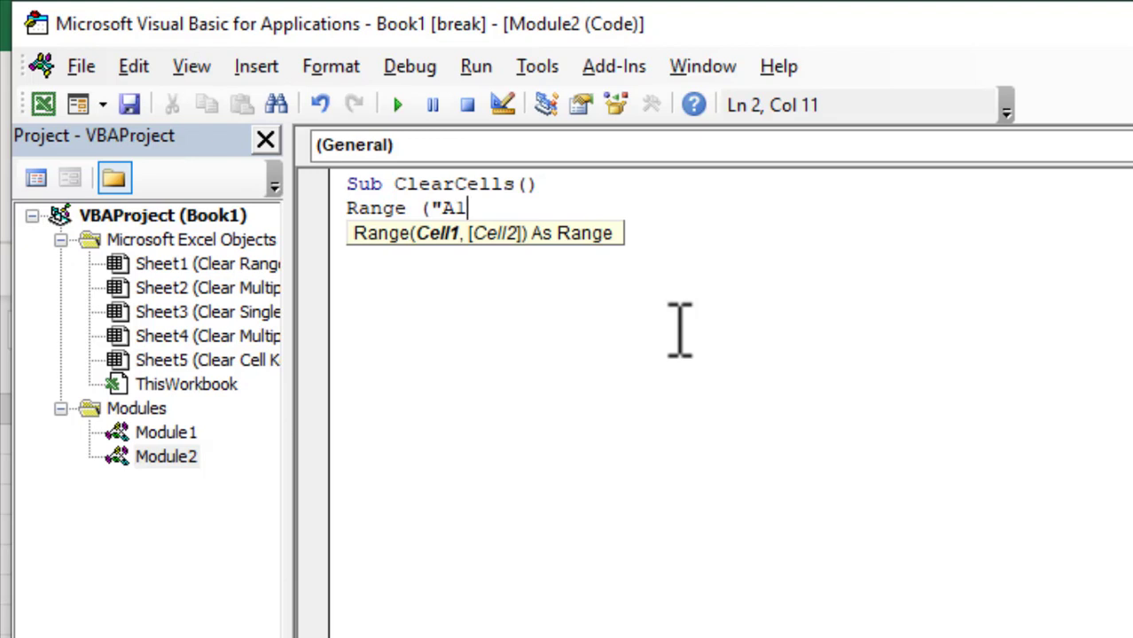
pyautogui.write('",')
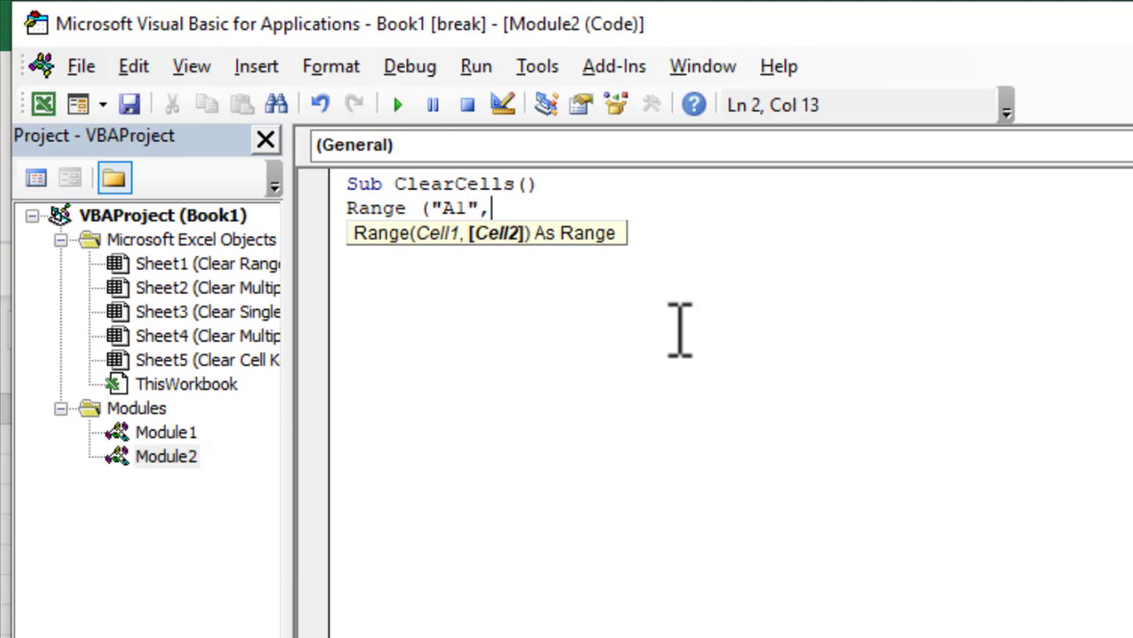
pyautogui.write('"F5"')
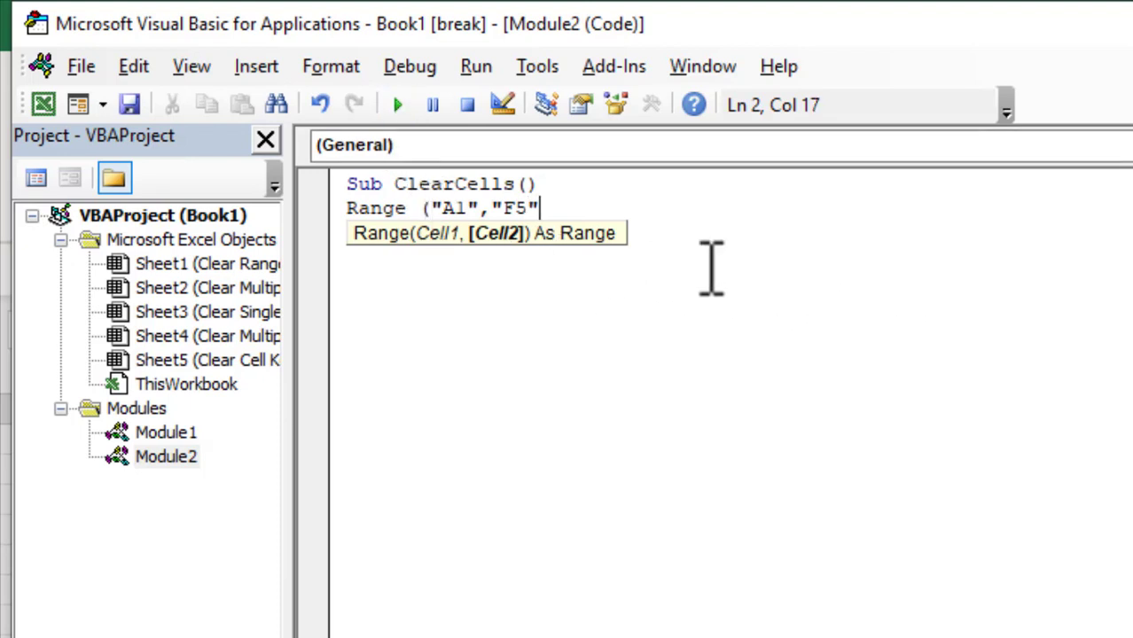
pyautogui.write(')')
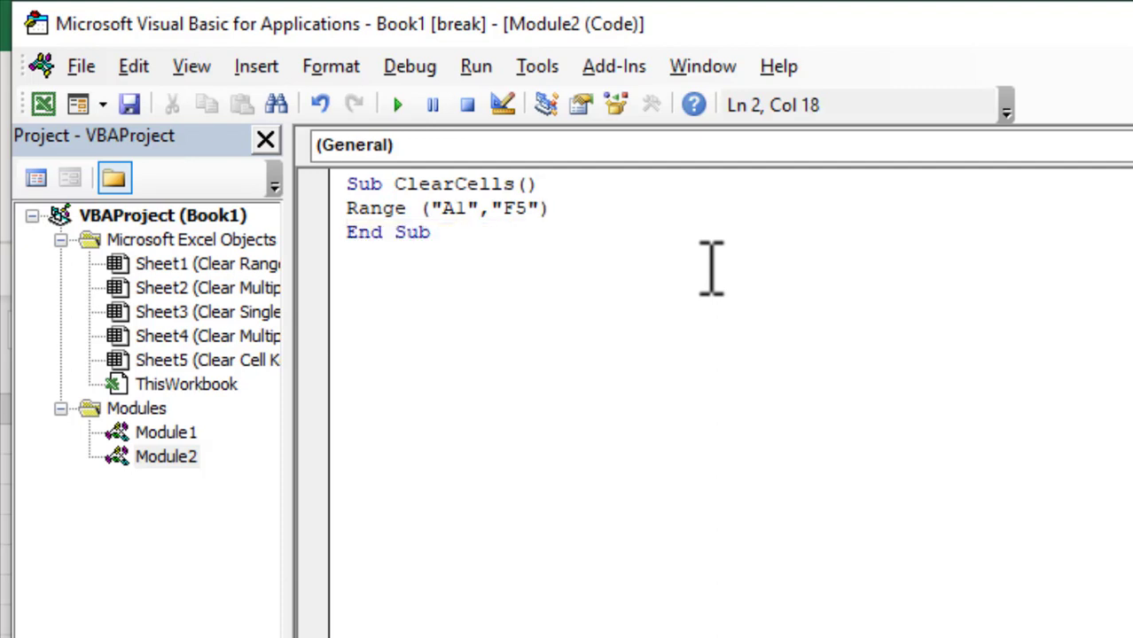
pyautogui.write('.cl')
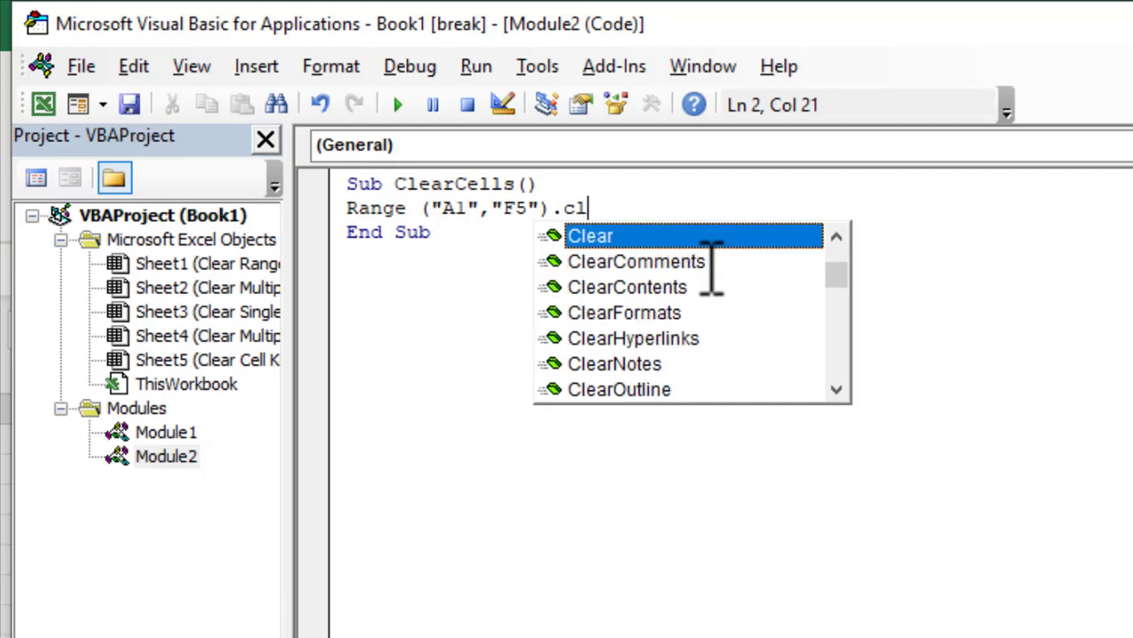
pyautogui.write('ea')
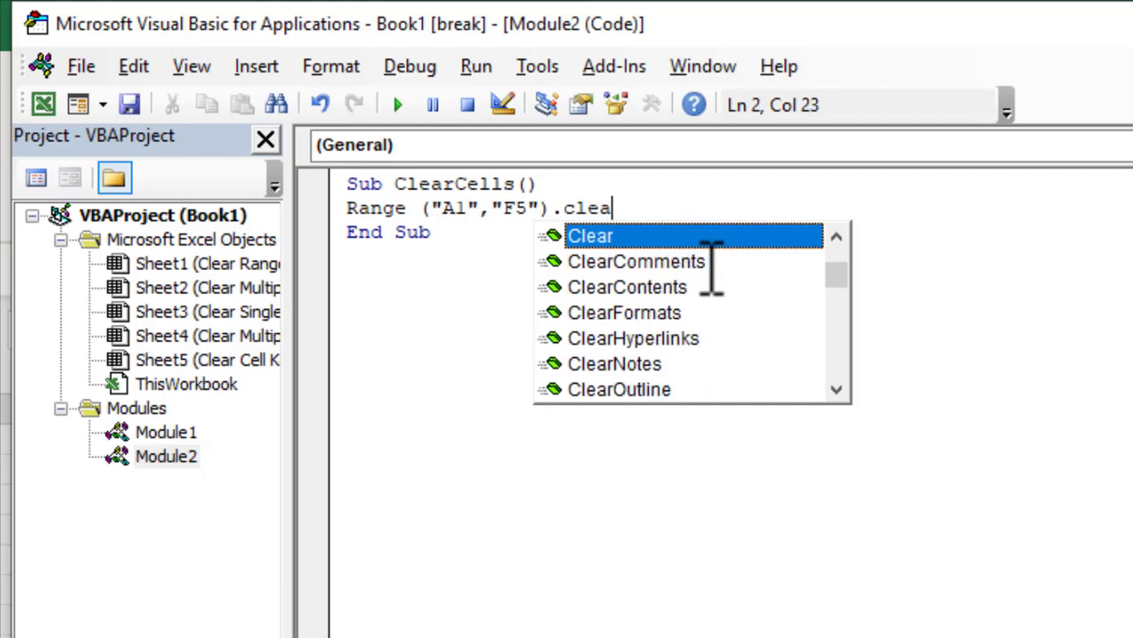
pyautogui.doubleClick(600, 238)
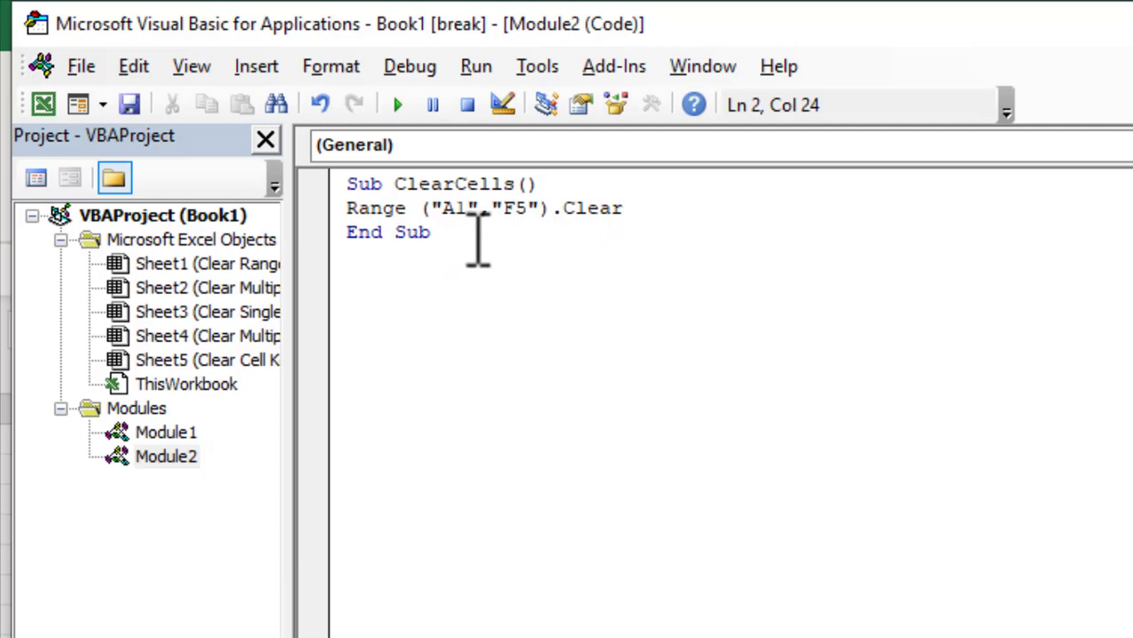
# Step: Return to the Clear Range worksheet and run the ClearCells macro on its yellow data block
pyautogui.hotkey('alt', 'F11')
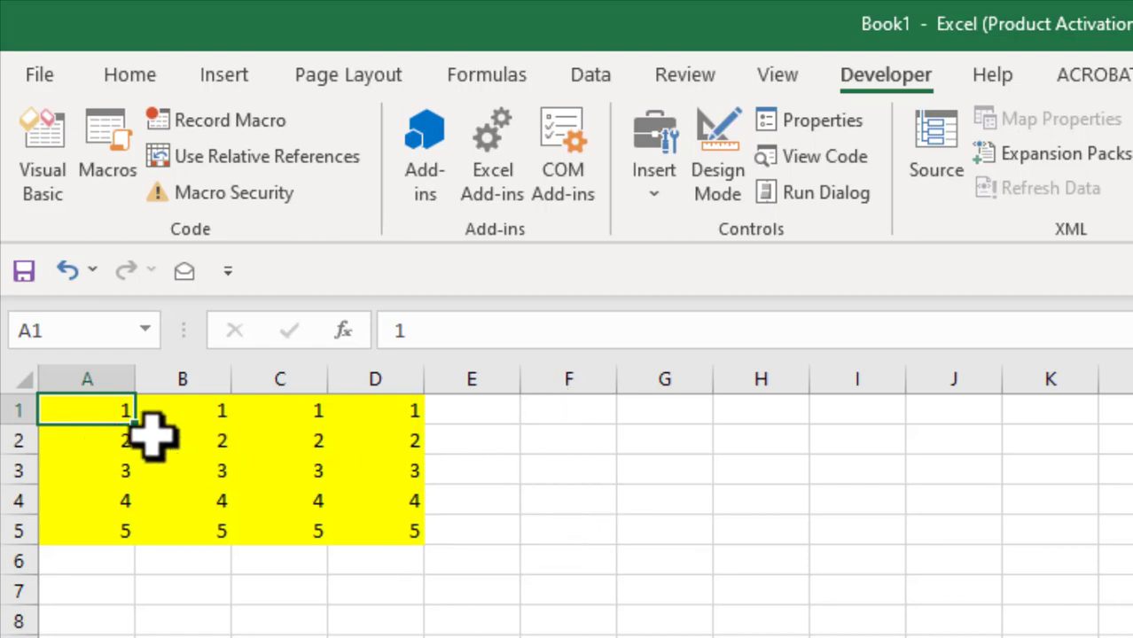
pyautogui.moveTo(89, 412); pyautogui.dragTo(573, 537)
pyautogui.click(572, 561)
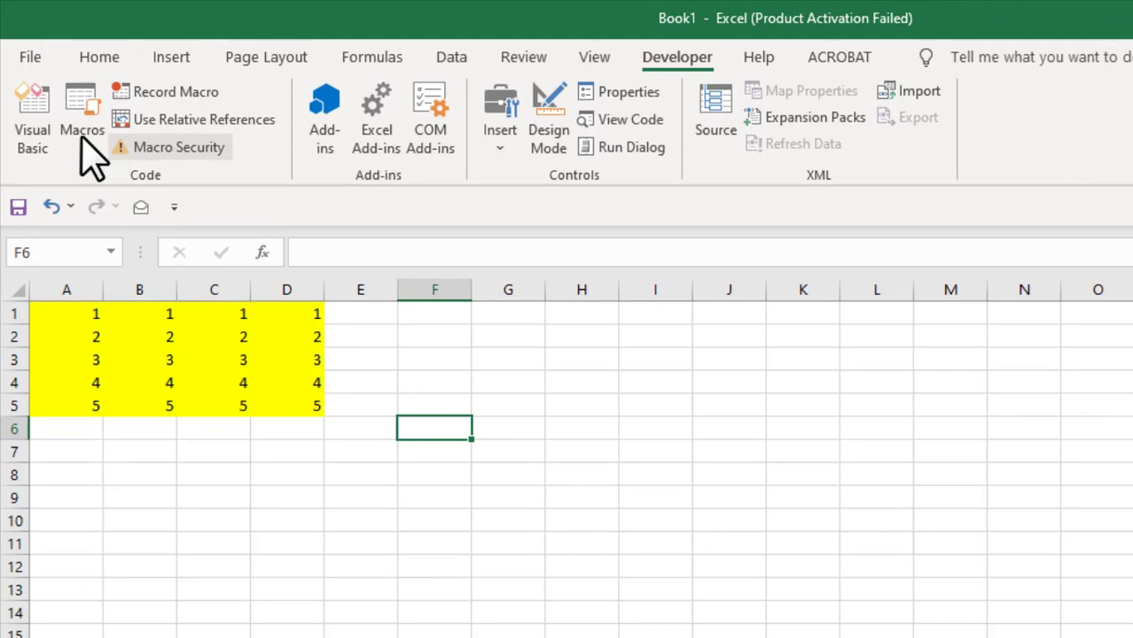
pyautogui.click(80, 126)
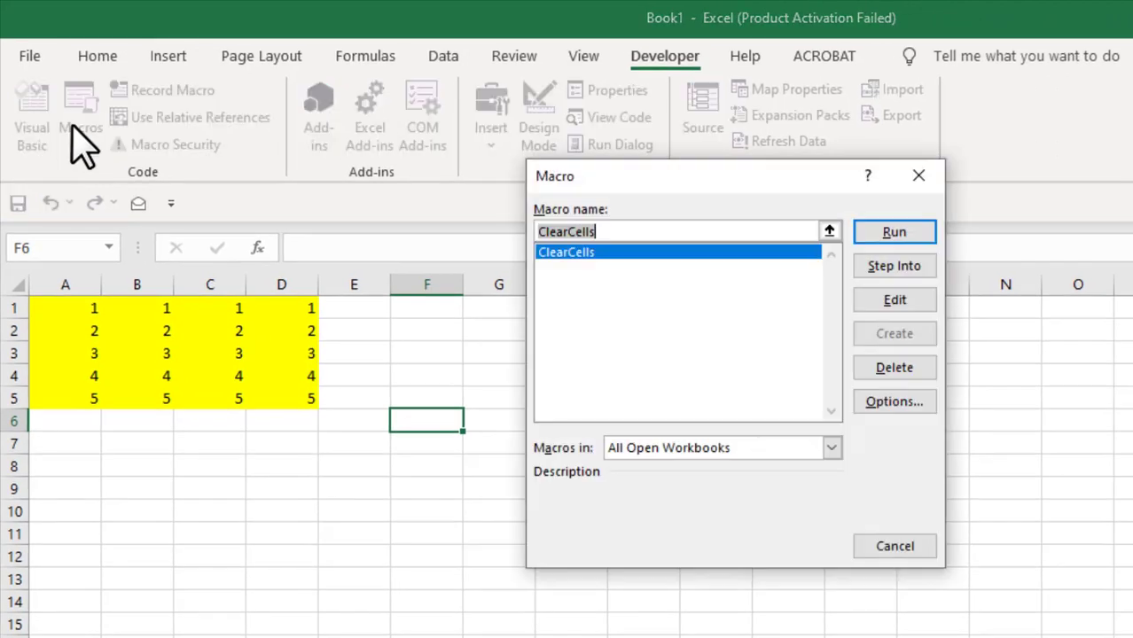
pyautogui.click(894, 232)
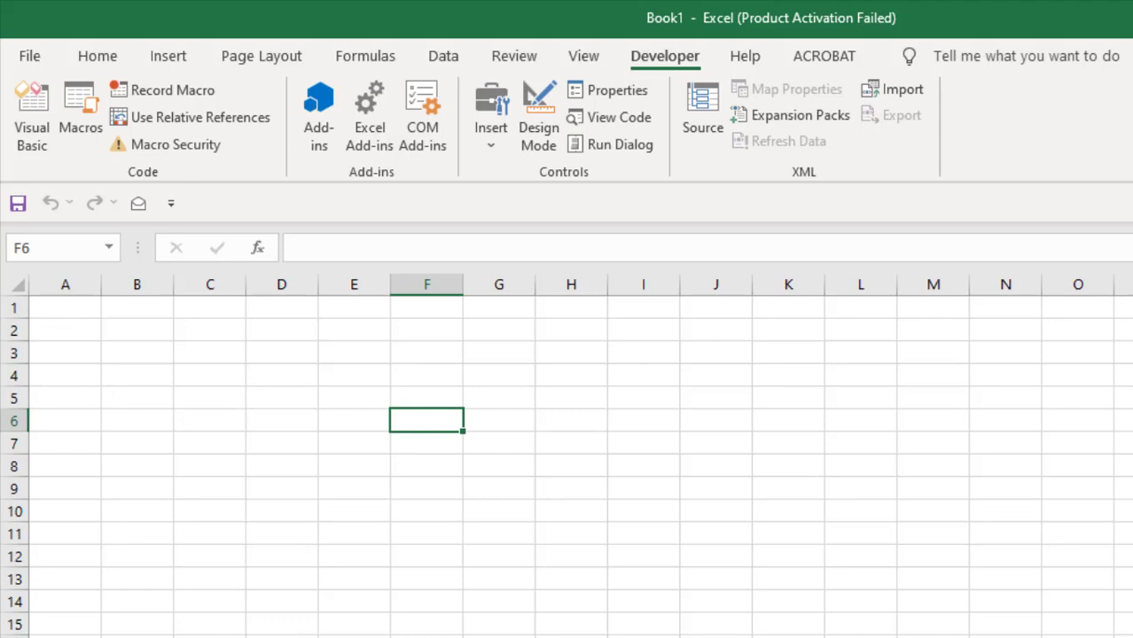
# Step: Go to the Clear Cell Keep Format sheet, open ClearCells for editing and set the range's end cell to D5
pyautogui.hotkey('ctrl', 'shift', 'm')
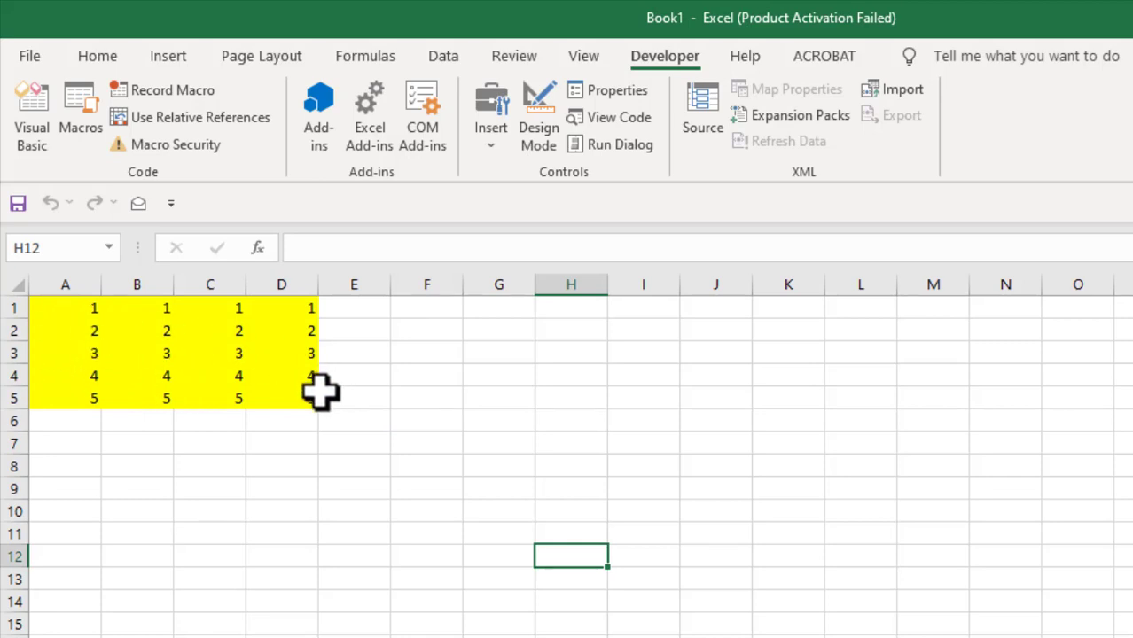
pyautogui.click(75, 124)
pyautogui.click(893, 301)
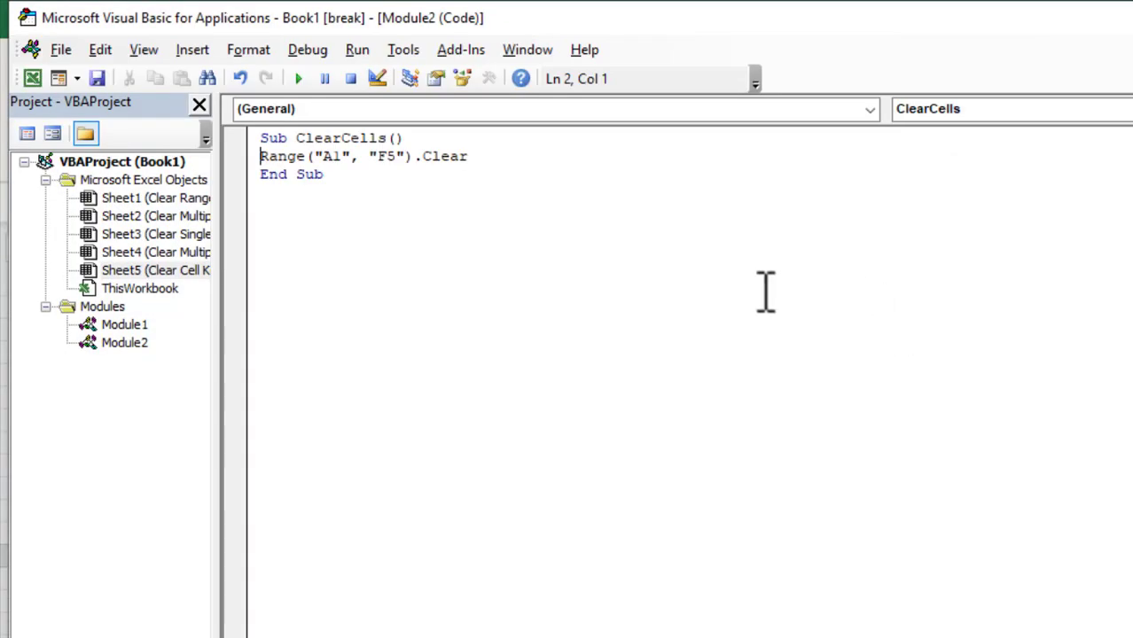
pyautogui.click(393, 157)
pyautogui.moveTo(386, 156); pyautogui.dragTo(378, 156)
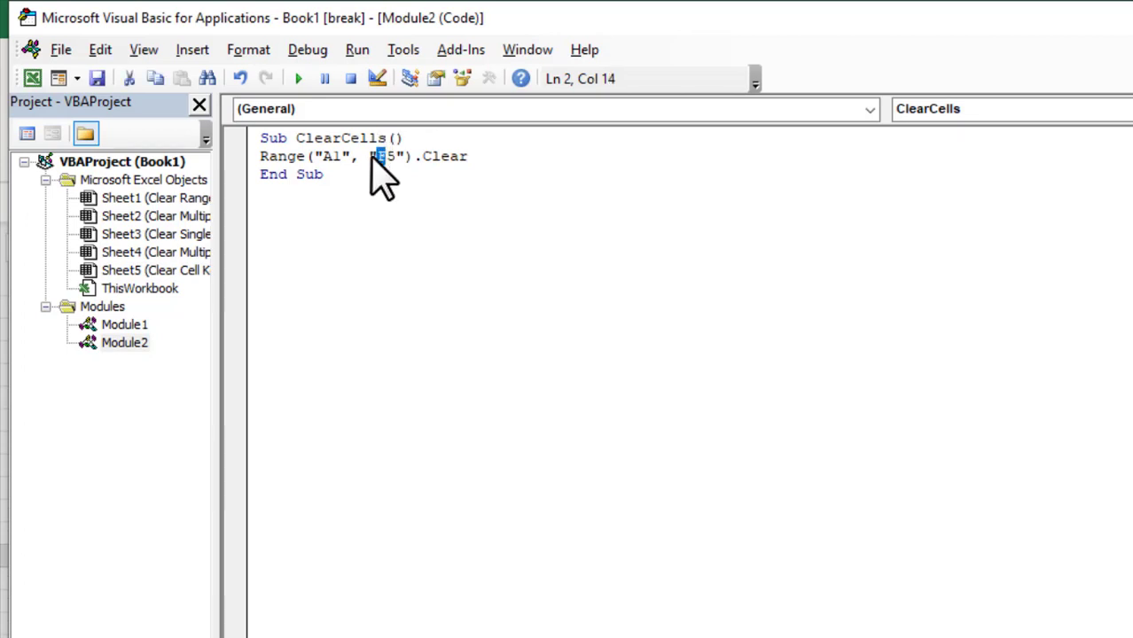
pyautogui.write('D')
pyautogui.click(354, 190)
# Step: Replace the Clear method in the range statement with ClearContents
pyautogui.click(495, 156)
pyautogui.press('BackSpace')
pyautogui.press('BackSpace')
pyautogui.press('BackSpace')
pyautogui.press('BackSpace')
pyautogui.press('BackSpace')
pyautogui.press('BackSpace')
pyautogui.write('.')
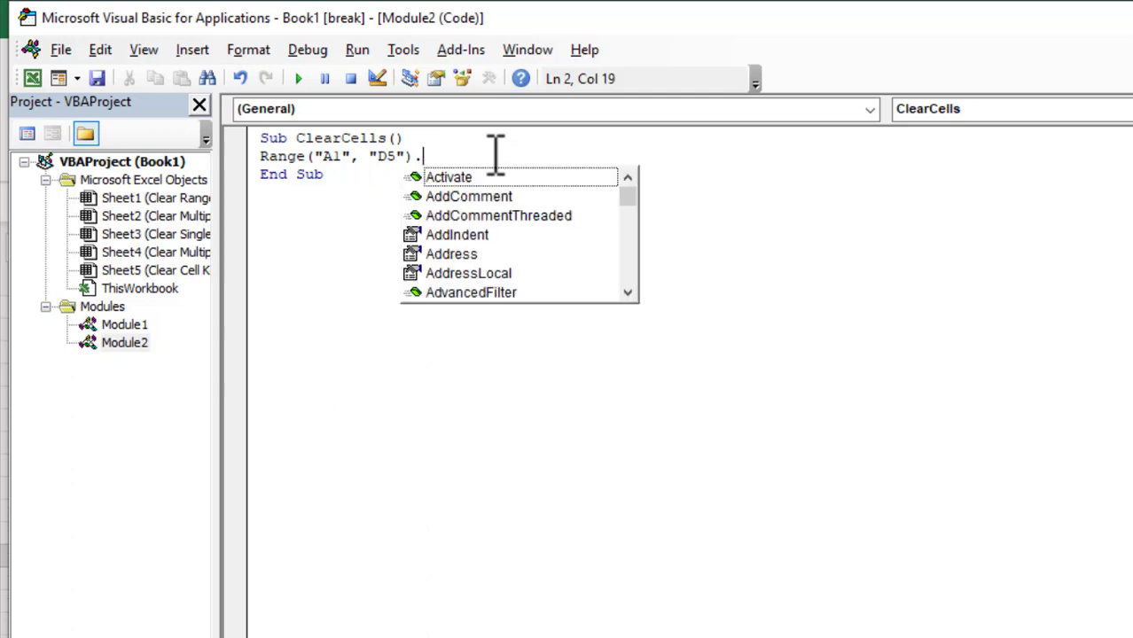
pyautogui.write('clear')
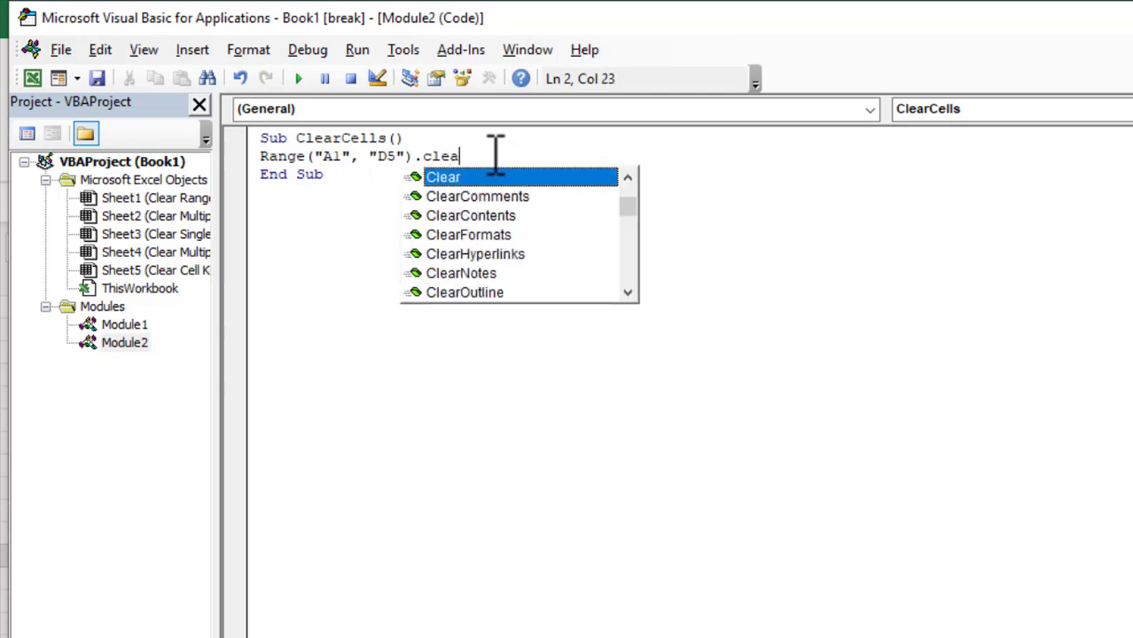
pyautogui.doubleClick(456, 216)
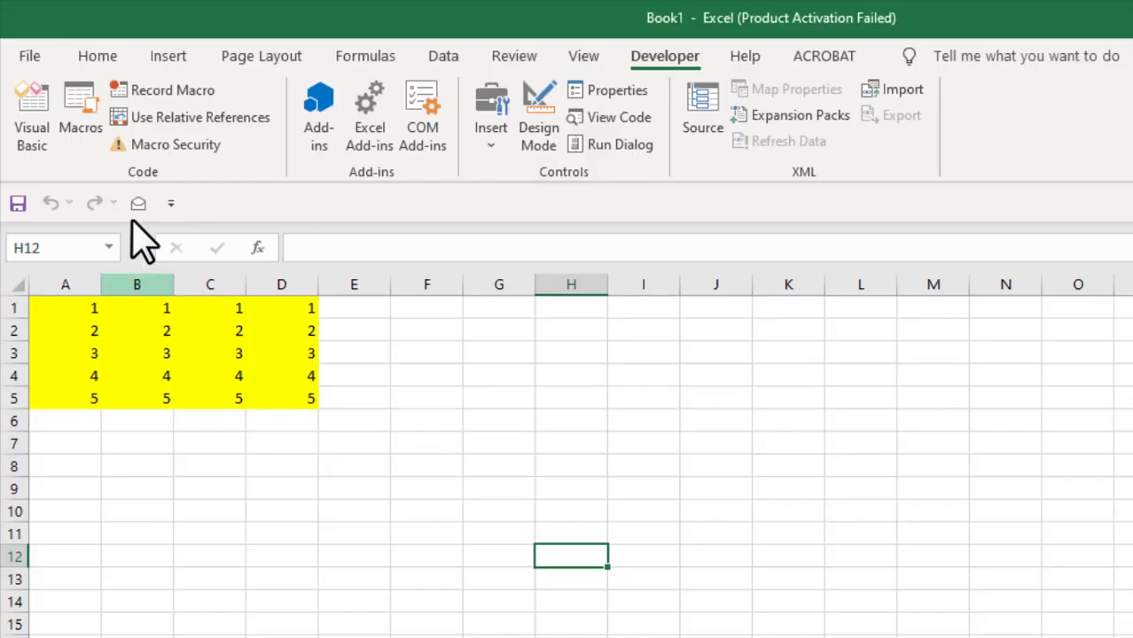
# Step: Run the edited ClearCells macro on the Clear Cell Keep Format worksheet
pyautogui.click(89, 131)
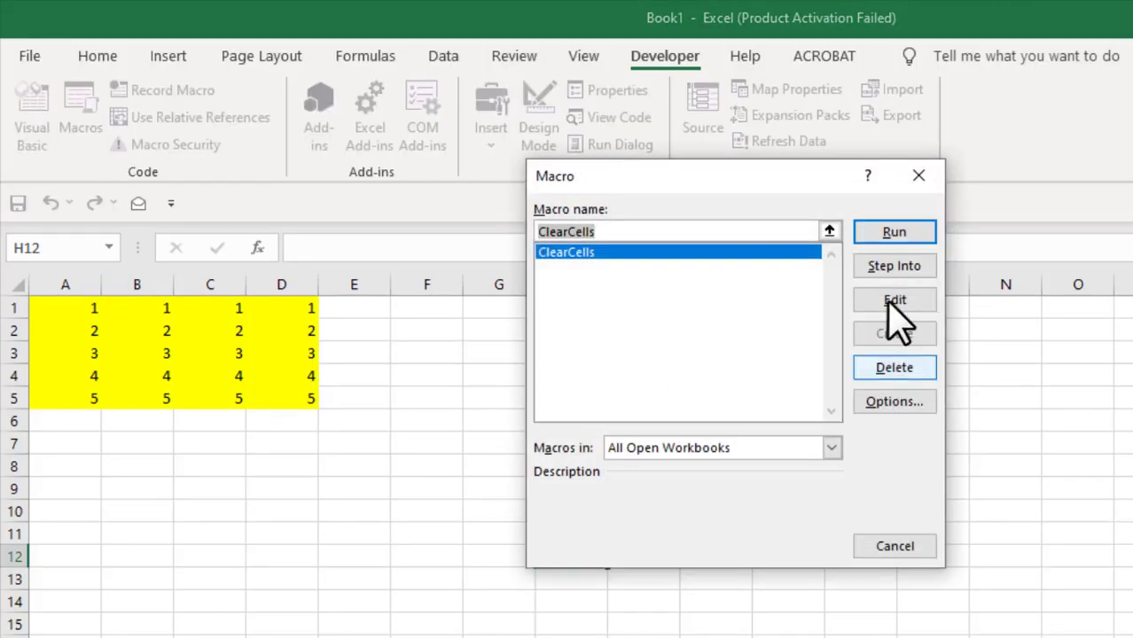
pyautogui.click(892, 237)
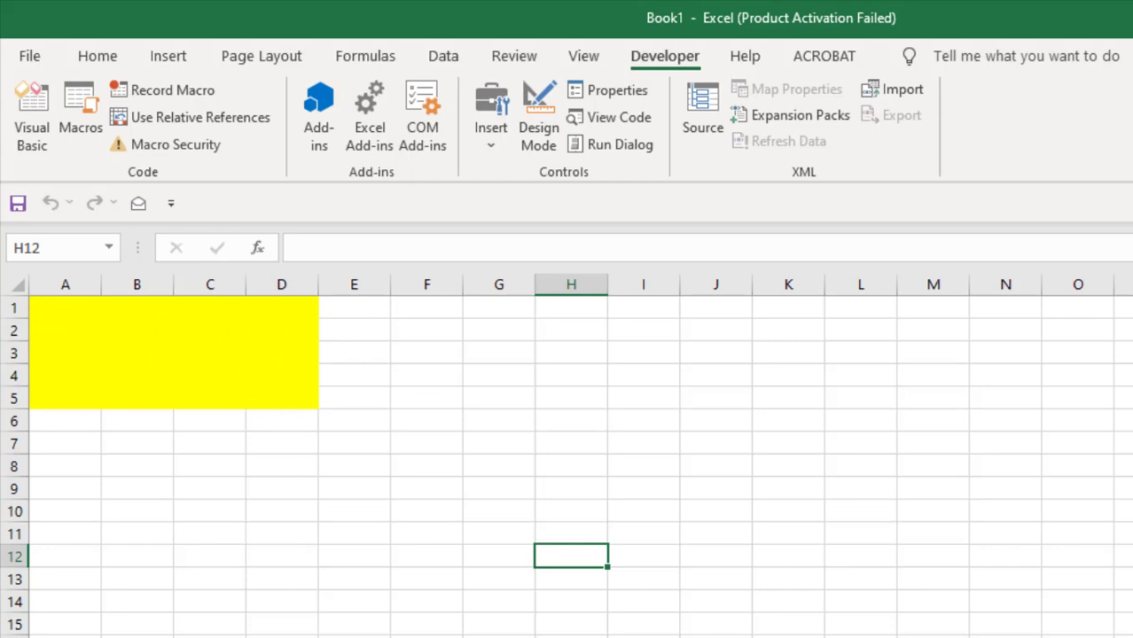
# Step: Switch to the Clear Multiple Range sheet, check its two data blocks and open the ClearCells macro for editing
pyautogui.hotkey('ctrl', 'shift', 'm')
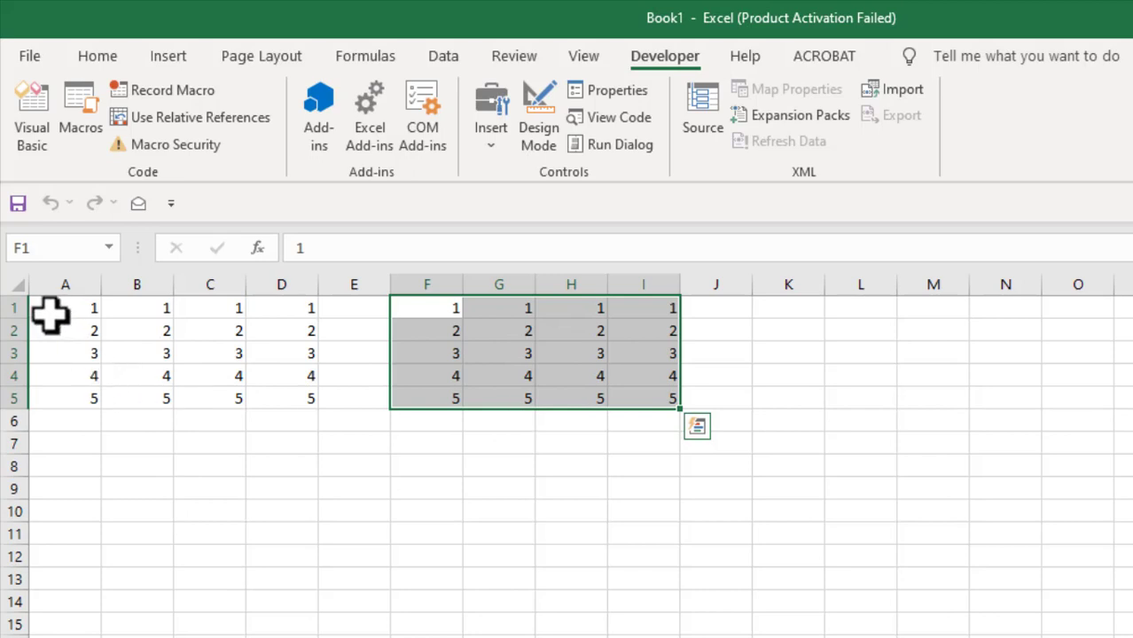
pyautogui.moveTo(51, 314); pyautogui.dragTo(301, 393)
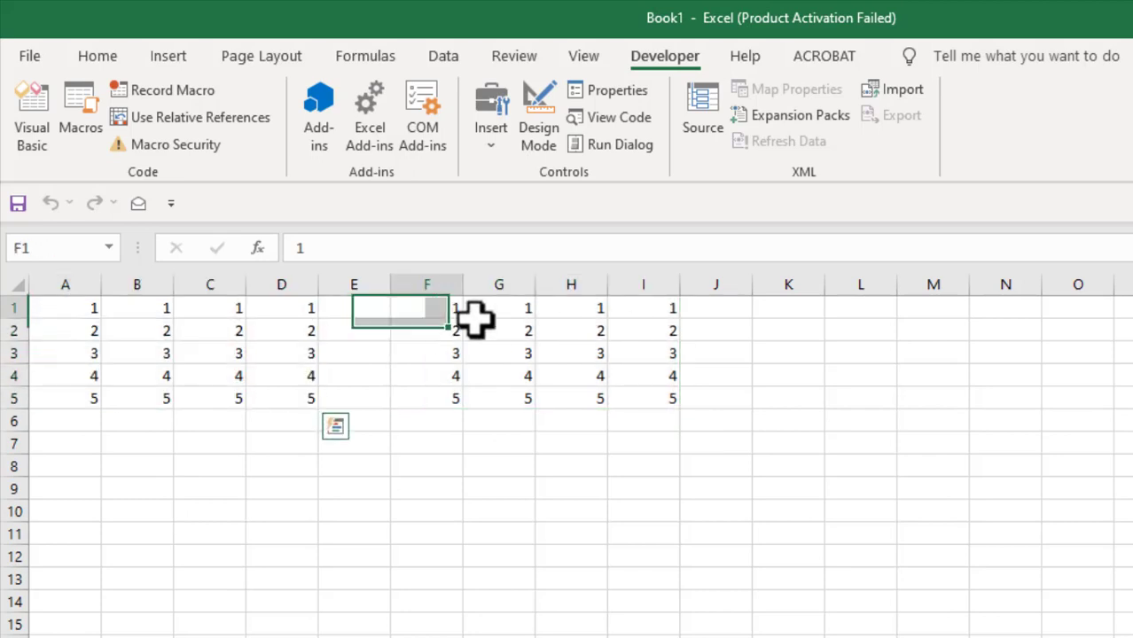
pyautogui.moveTo(447, 310); pyautogui.dragTo(646, 395)
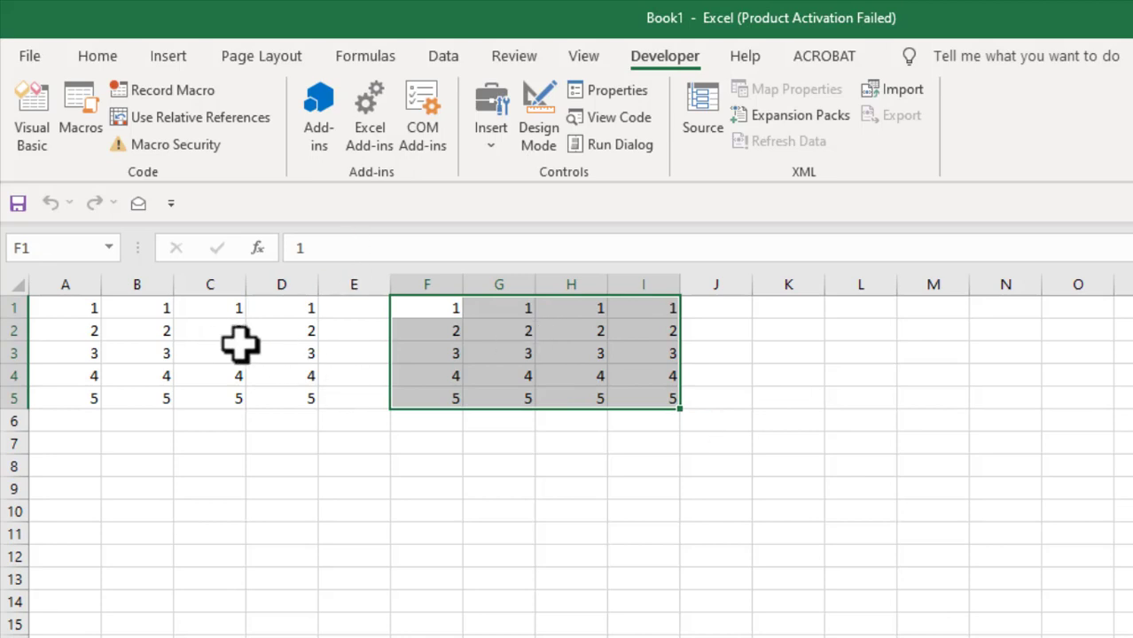
pyautogui.click(85, 313)
pyautogui.click(62, 134)
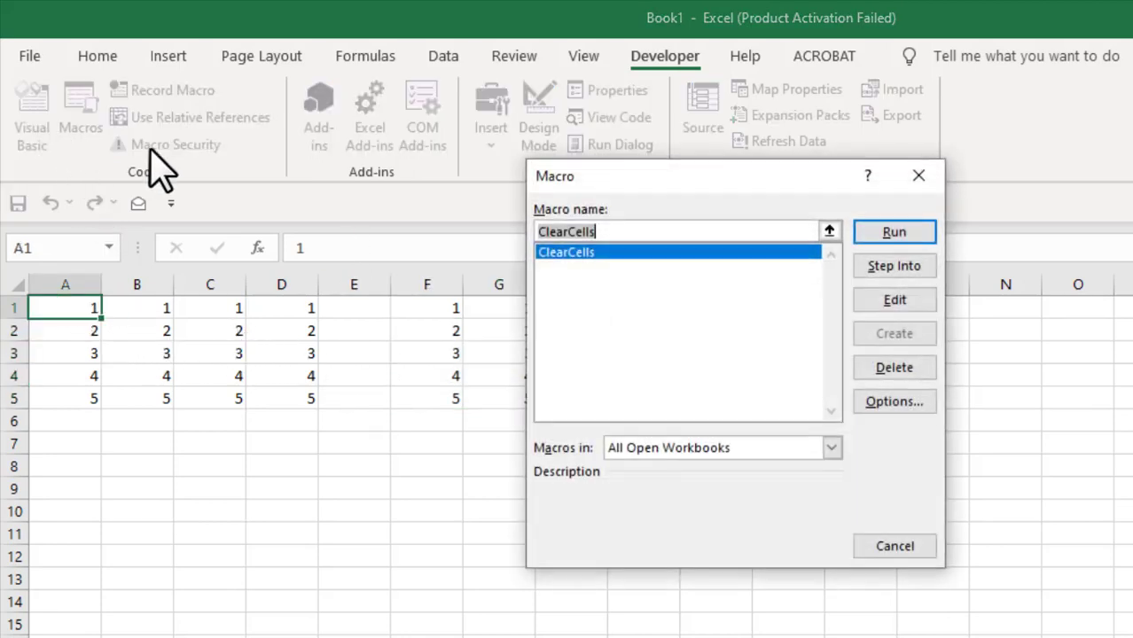
pyautogui.click(856, 297)
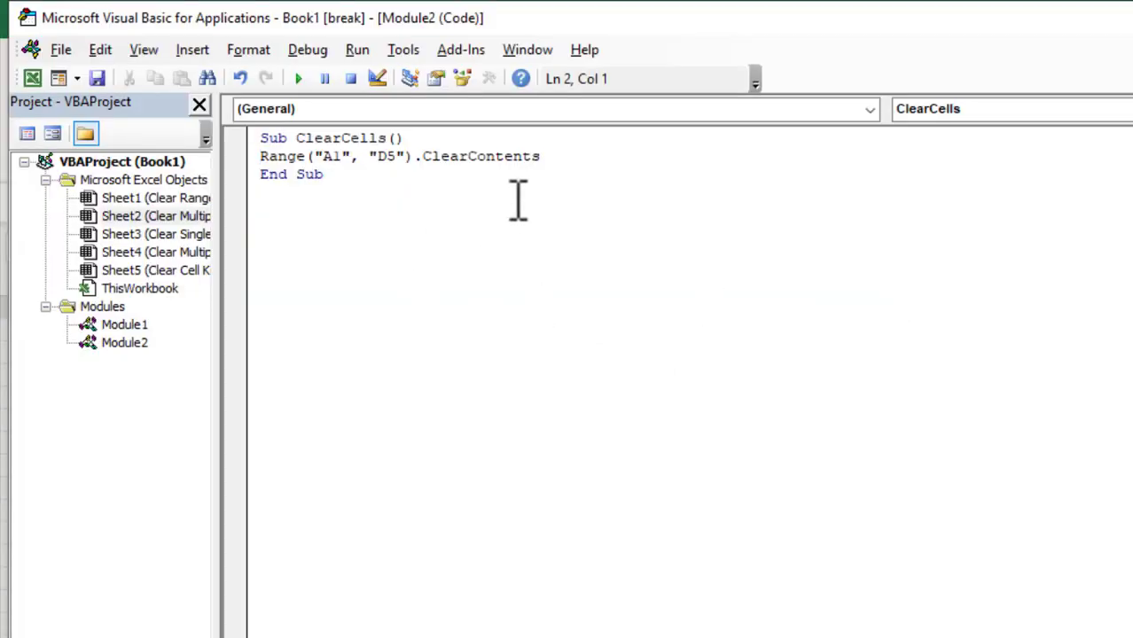
# Step: Duplicate the statement Range("A1", "D5").ClearContents on a new line directly below the original
pyautogui.moveTo(553, 157); pyautogui.dragTo(275, 158)
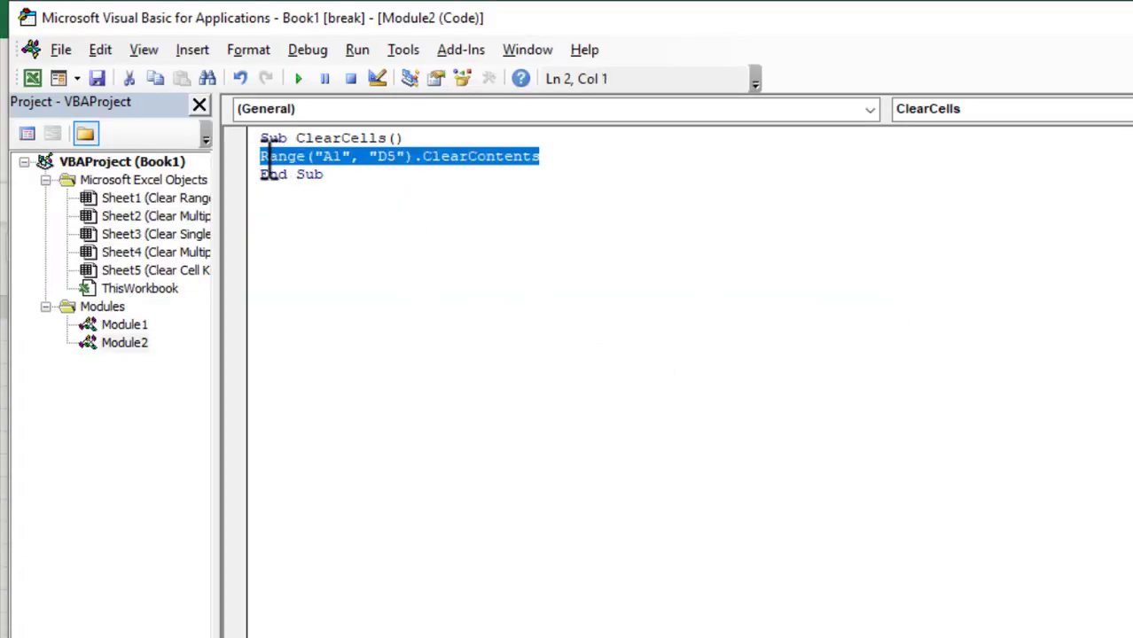
pyautogui.click(568, 174)
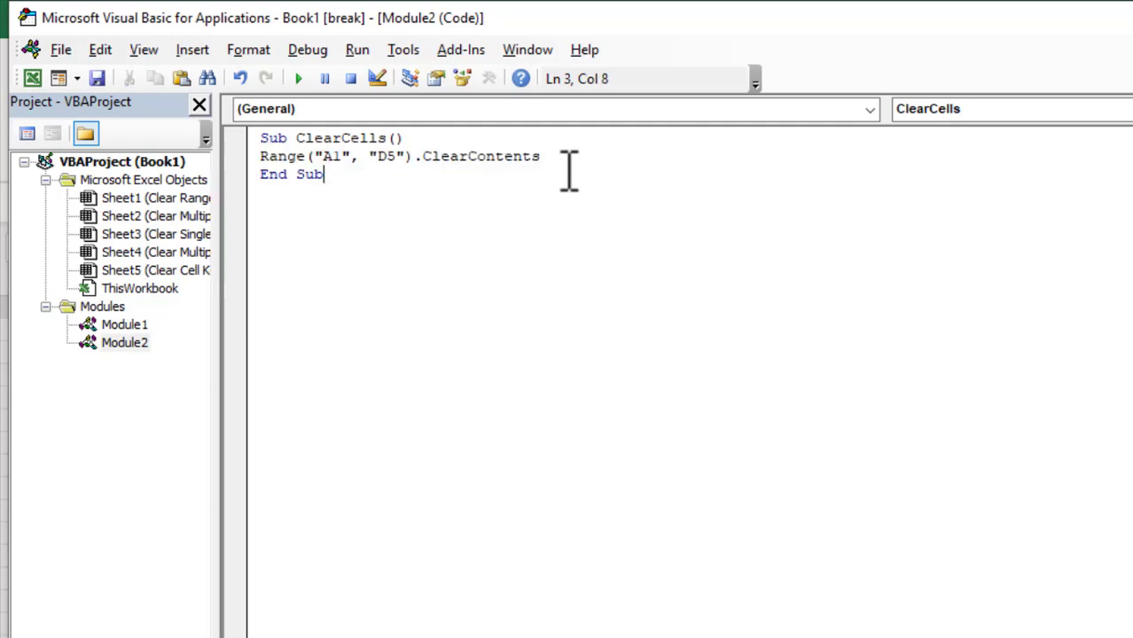
pyautogui.click(553, 156)
pyautogui.press('Return')
pyautogui.write('Range("A1", "D5").ClearContents')
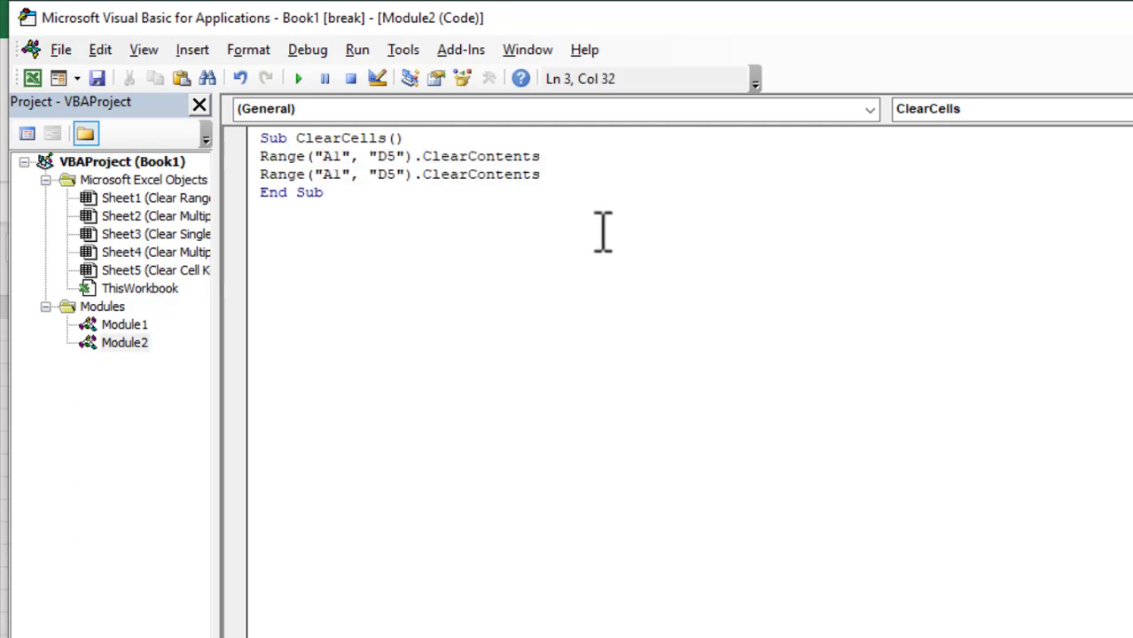
# Step: Change the duplicated statement's range to "F1", "I5"
pyautogui.press('Home')
pyautogui.press('Right')
pyautogui.press('Right')
pyautogui.press('Right')
pyautogui.press('Right')
pyautogui.press('Right')
pyautogui.press('Right')
pyautogui.press('Right')
pyautogui.hotkey('shift', 'Right')
pyautogui.write('F')
pyautogui.press('Right')
pyautogui.press('Right')
pyautogui.press('Right')
pyautogui.press('Right')
pyautogui.press('Right')
pyautogui.hotkey('shift', 'Right')
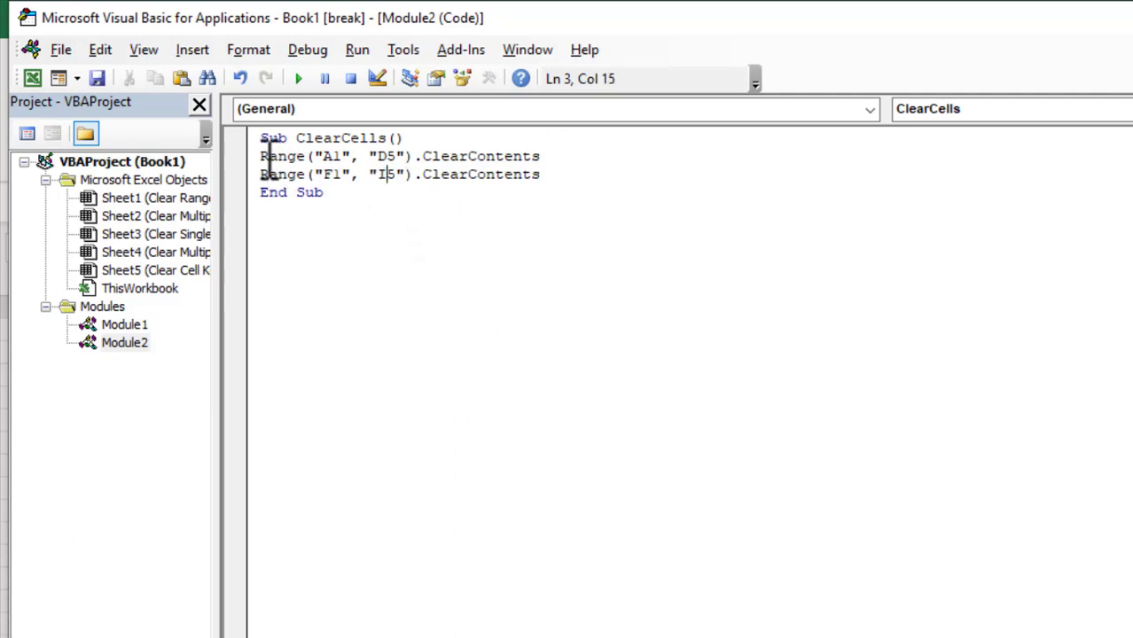
# Step: Review both ClearContents statements and run the ClearCells macro on the Clear Multiple Range sheet
pyautogui.click(443, 140)
pyautogui.moveTo(444, 140); pyautogui.dragTo(557, 157)
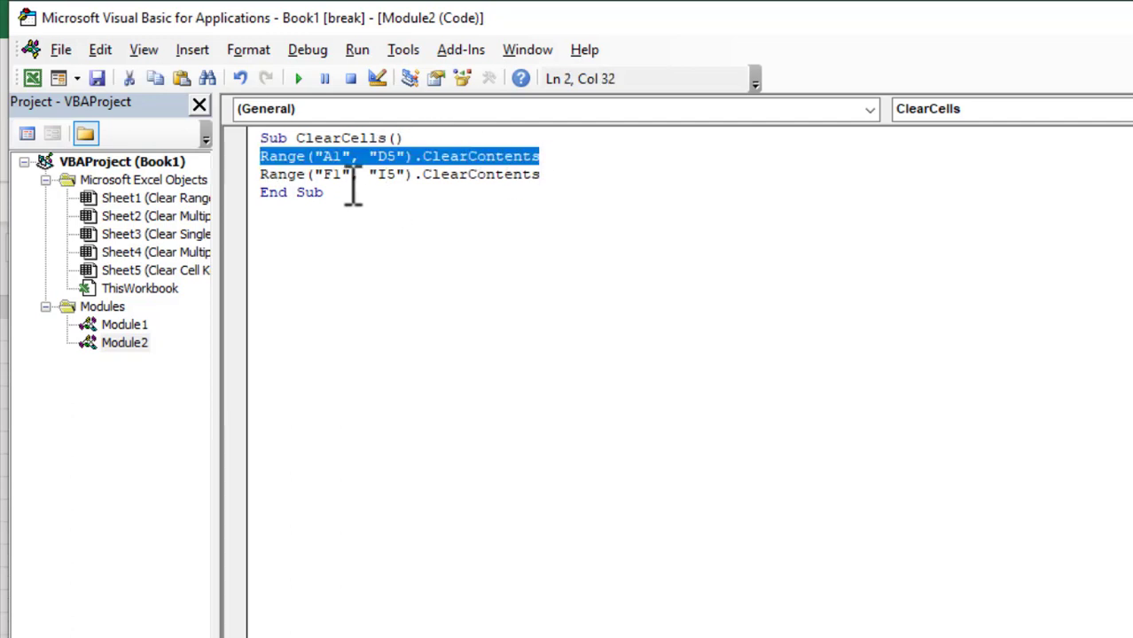
pyautogui.click(284, 175)
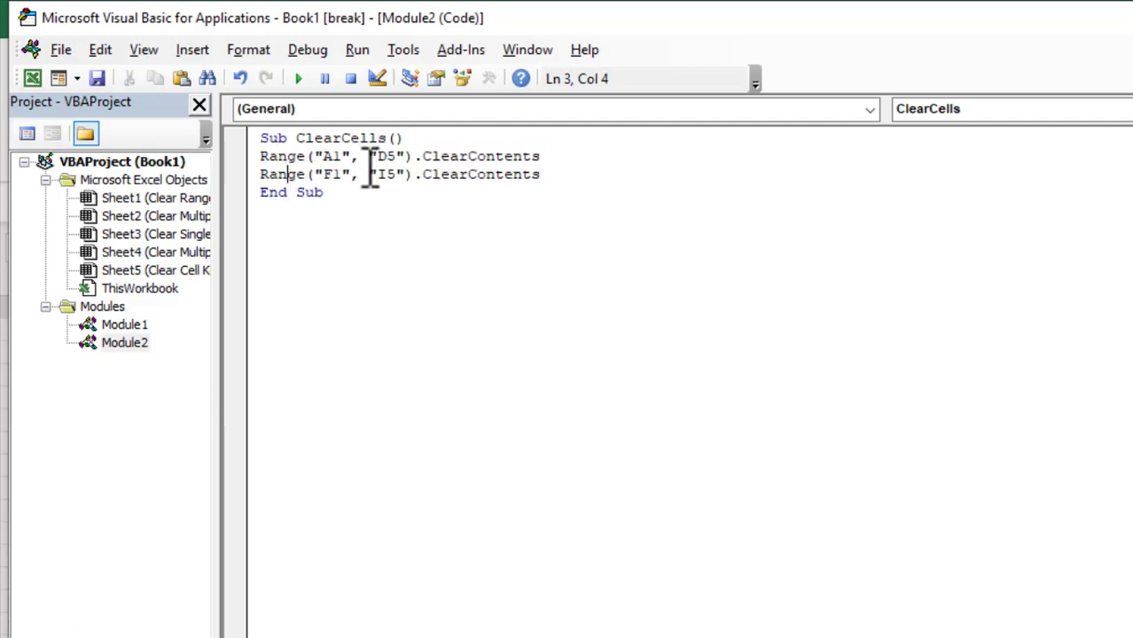
pyautogui.click(323, 174)
pyautogui.hotkey('alt', 'F11')
pyautogui.click(80, 120)
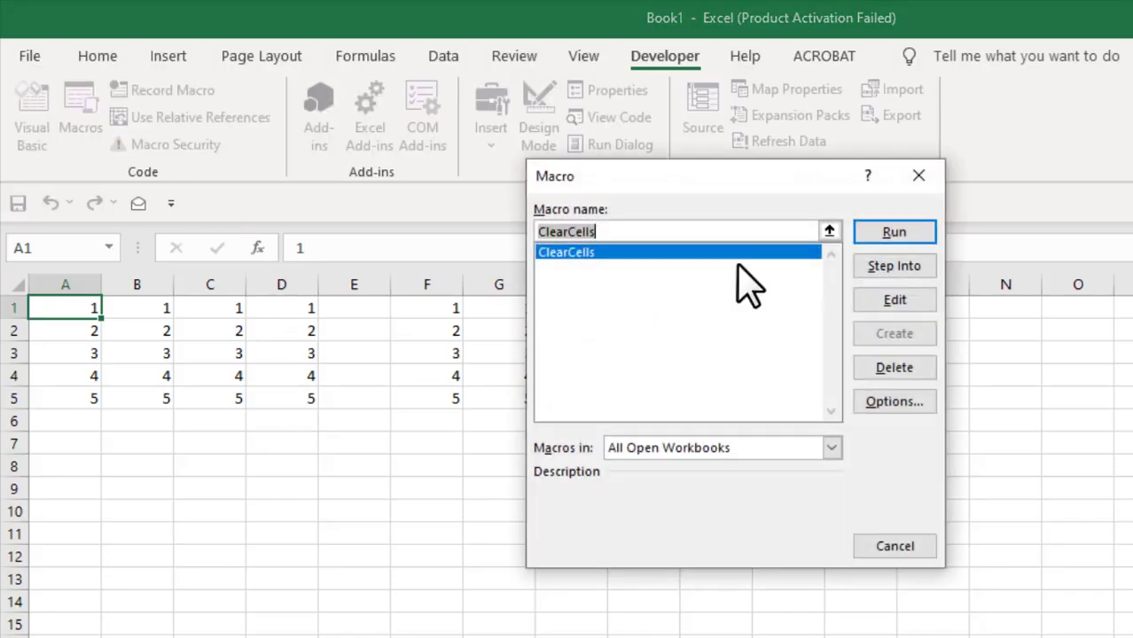
pyautogui.click(878, 234)
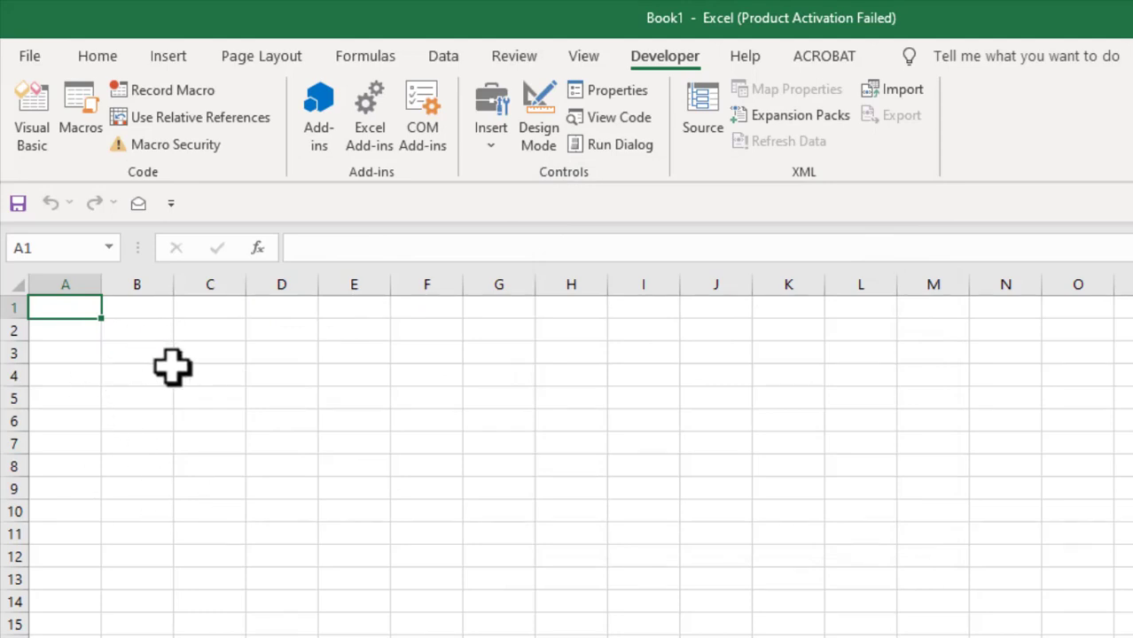
# Step: Switch to the Clear Single sheet, select cell A1 and open the ClearCells macro for editing
pyautogui.hotkey('ctrl', 'shift', 'f')
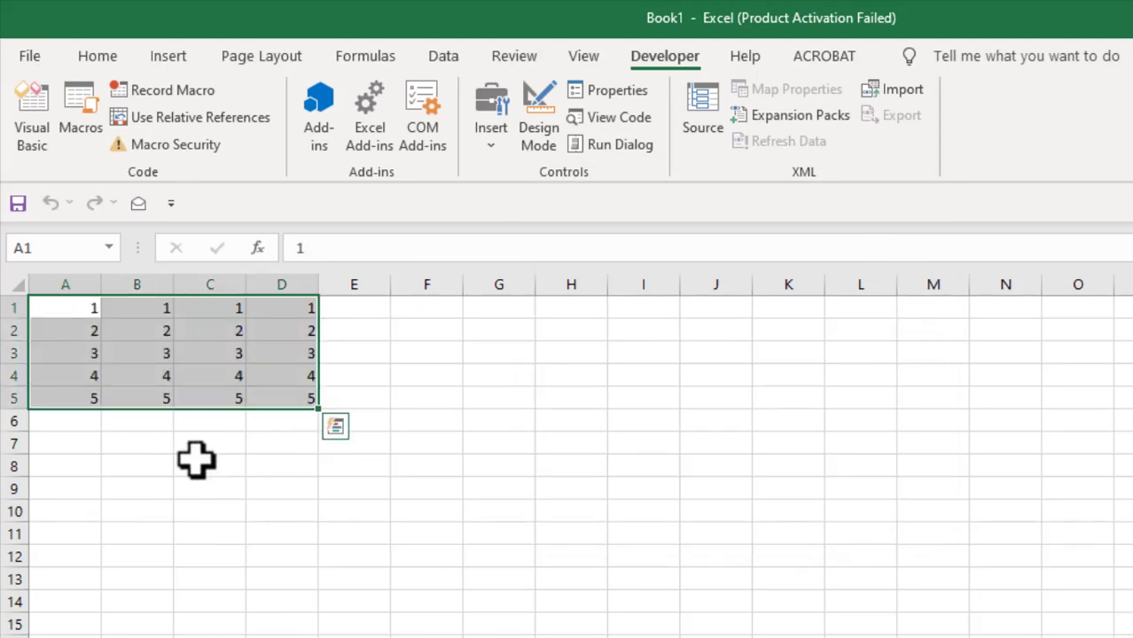
pyautogui.click(62, 315)
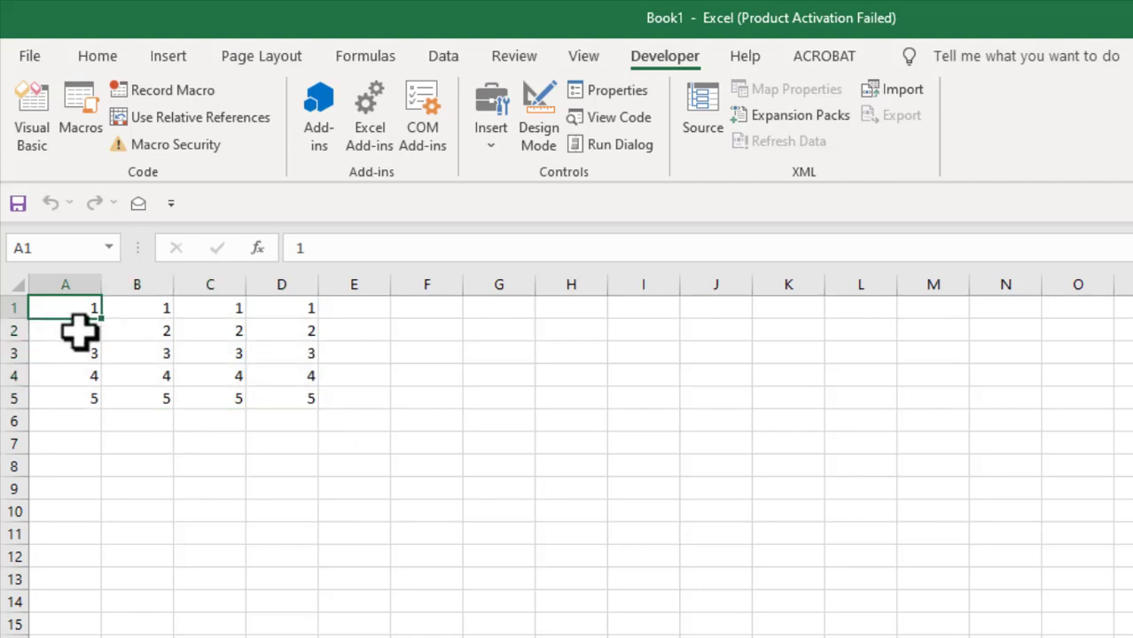
pyautogui.click(86, 124)
pyautogui.click(896, 302)
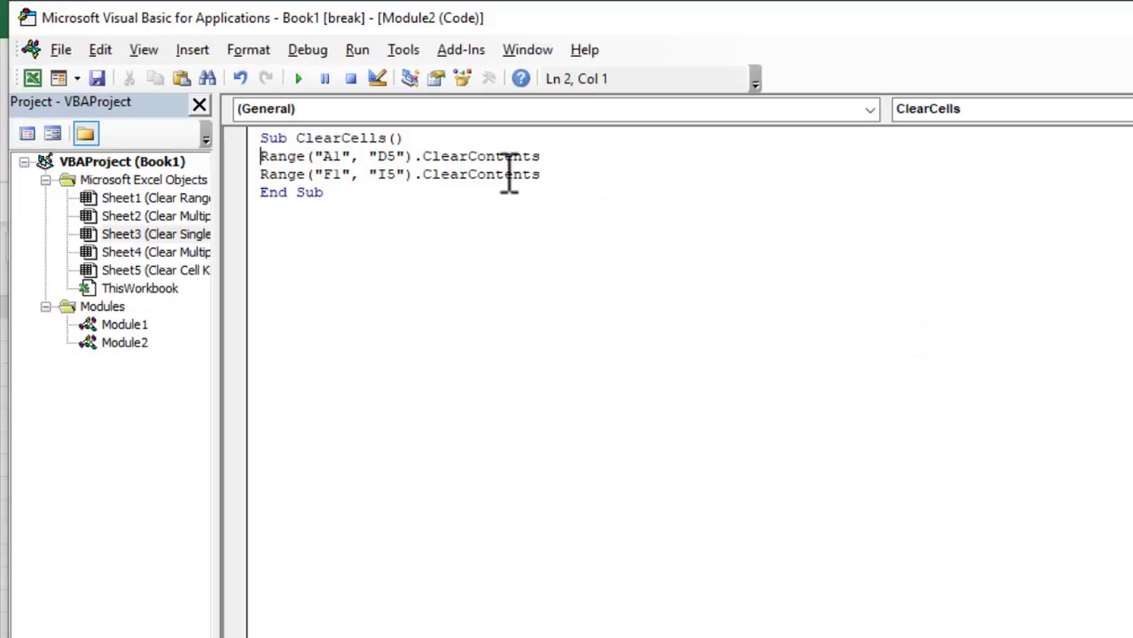
# Step: Reduce the macro body to the single statement Range("A1").ClearContents
pyautogui.moveTo(350, 150); pyautogui.dragTo(429, 176)
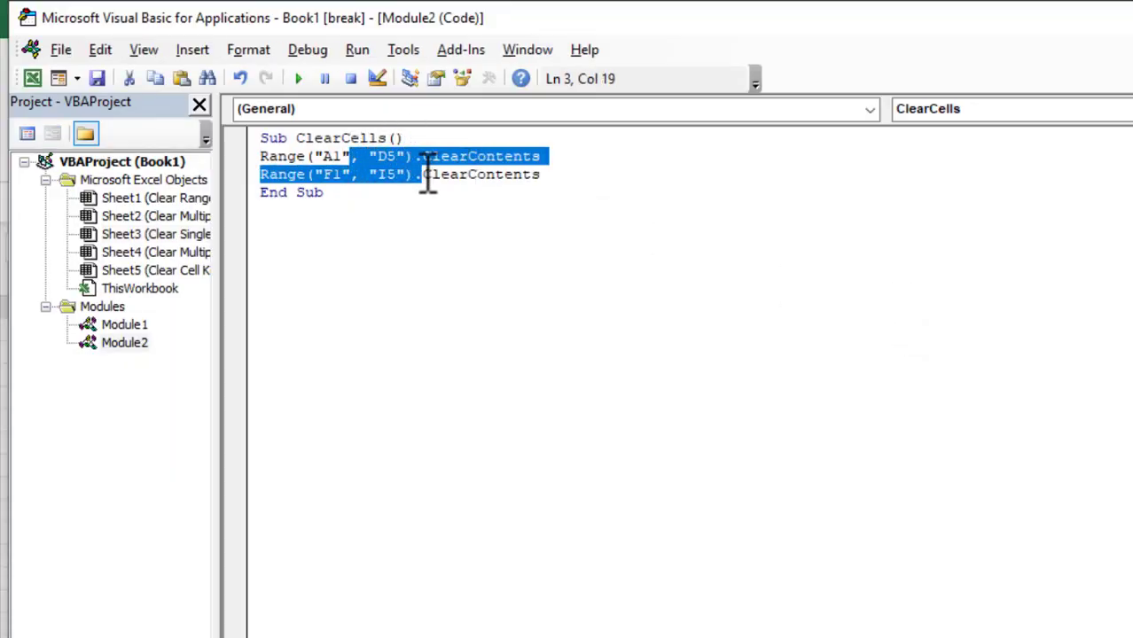
pyautogui.write('.')
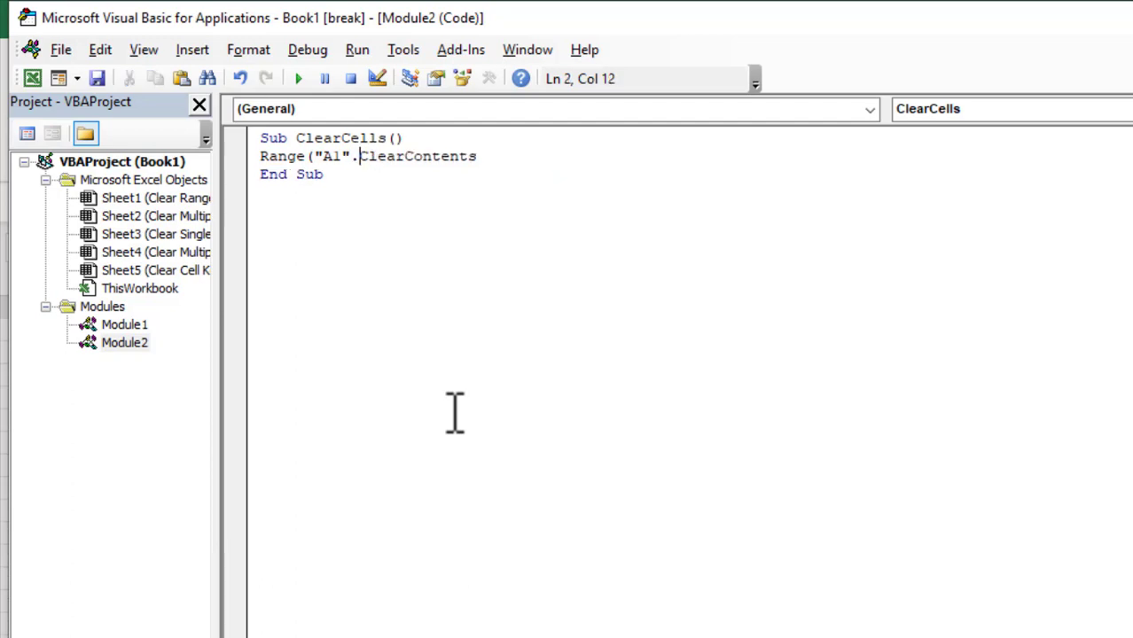
pyautogui.press('Left')
pyautogui.write(')')
pyautogui.click(485, 210)
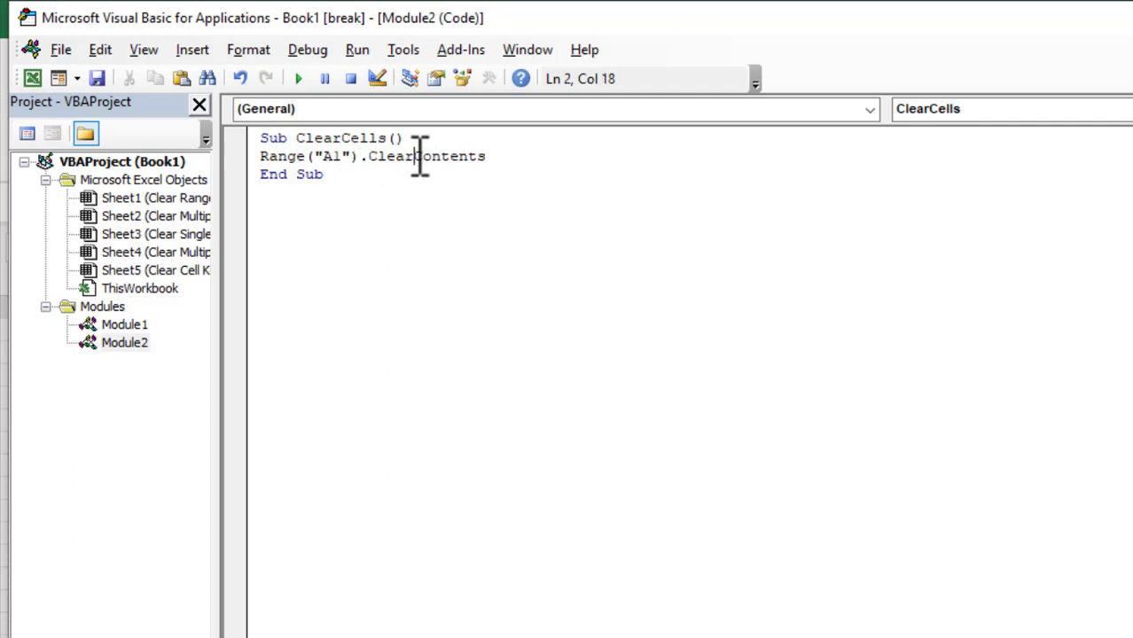
pyautogui.moveTo(420, 158); pyautogui.dragTo(524, 162)
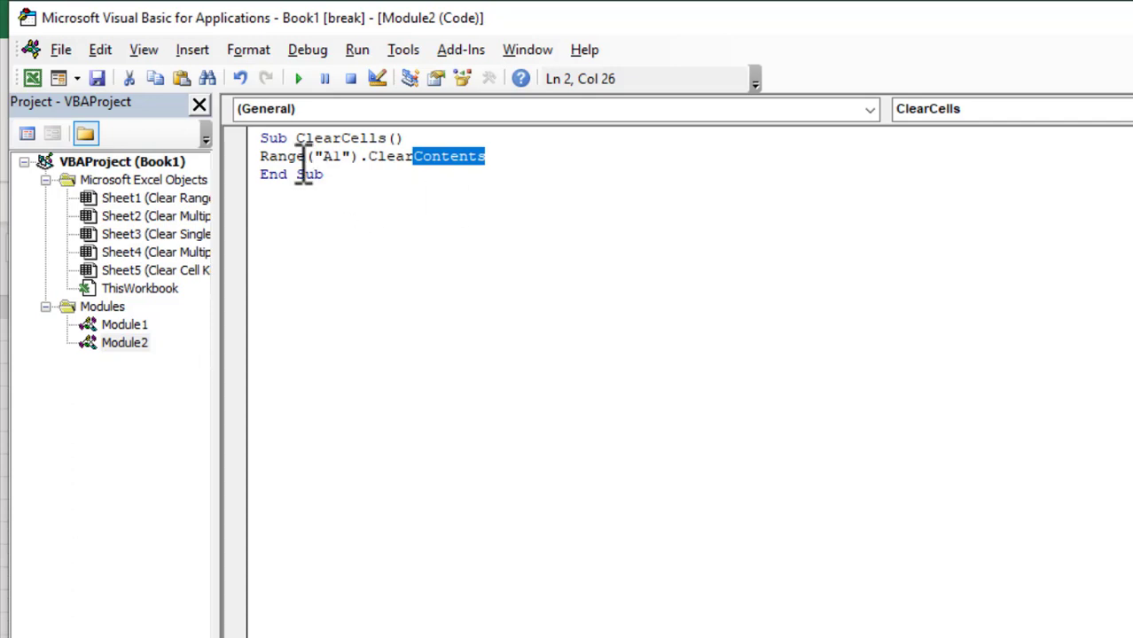
# Step: Return to the worksheet and run the ClearCells macro to clear the single cell A1
pyautogui.hotkey('alt', 'F11')
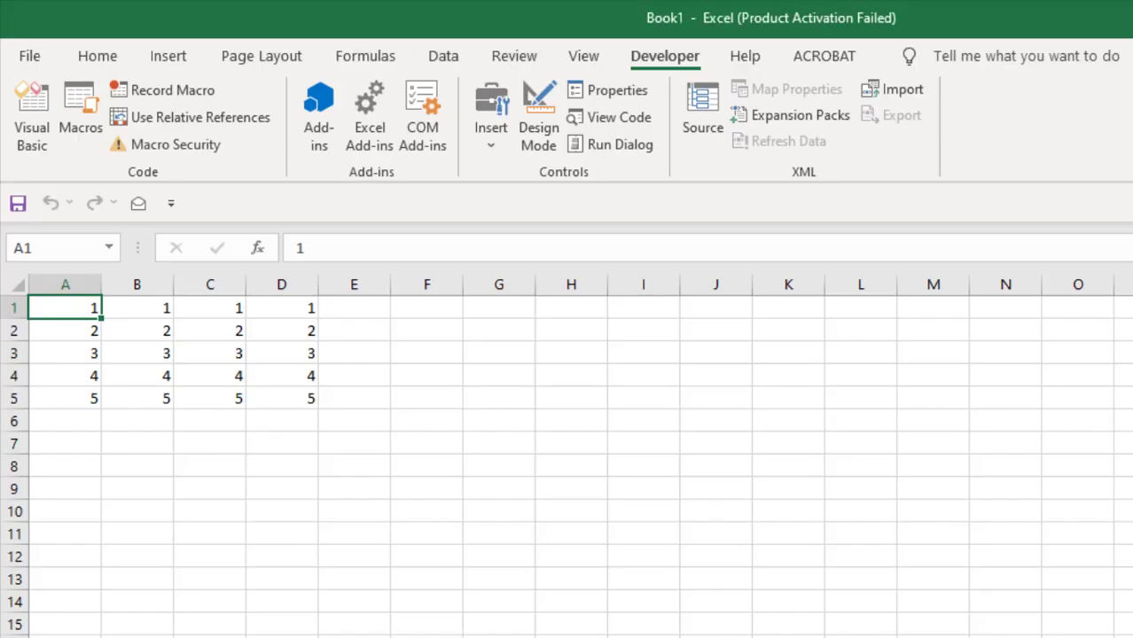
pyautogui.click(80, 120)
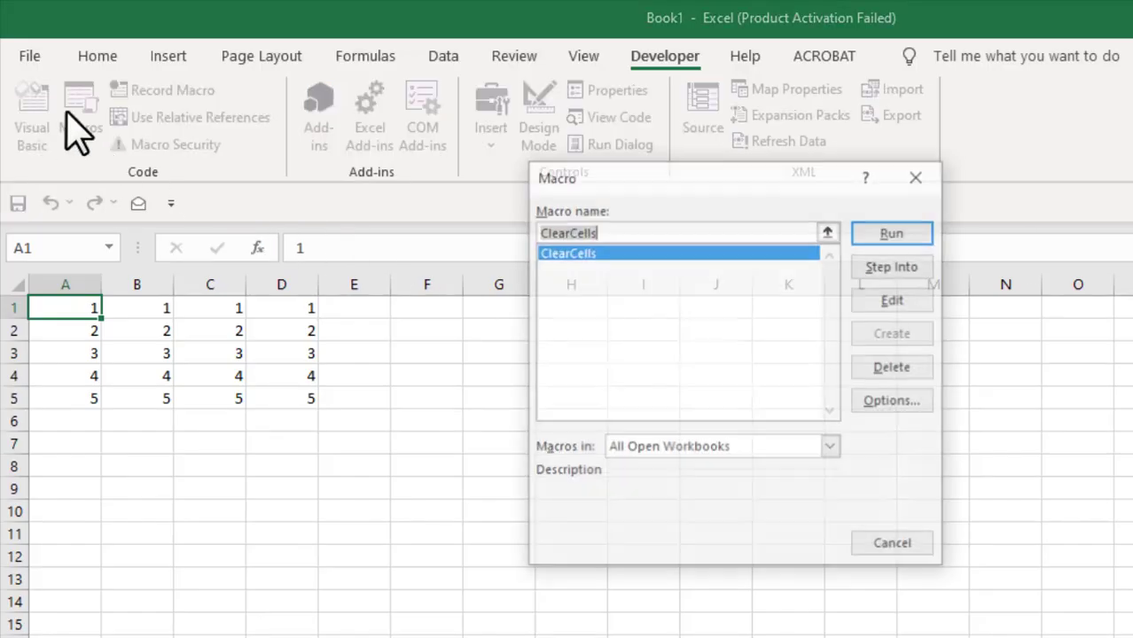
pyautogui.click(889, 229)
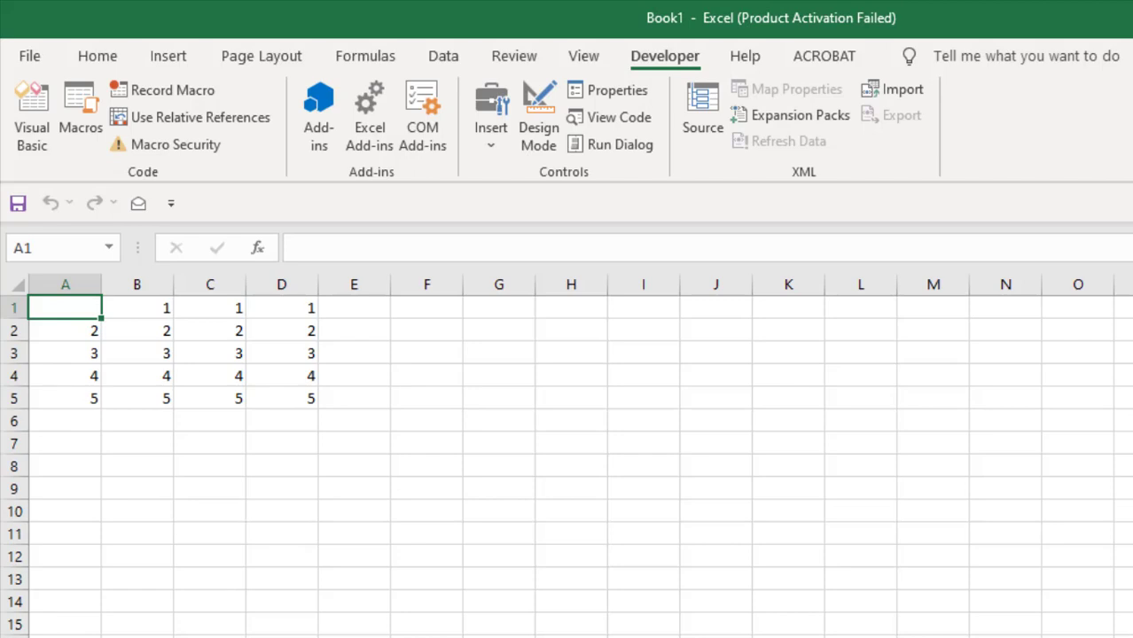
# Step: Switch to the worksheet for clearing multiple cells, check cells A1 and C1, and open the ClearCells macro for editing
pyautogui.hotkey('ctrl', 'v')
pyautogui.click(217, 508)
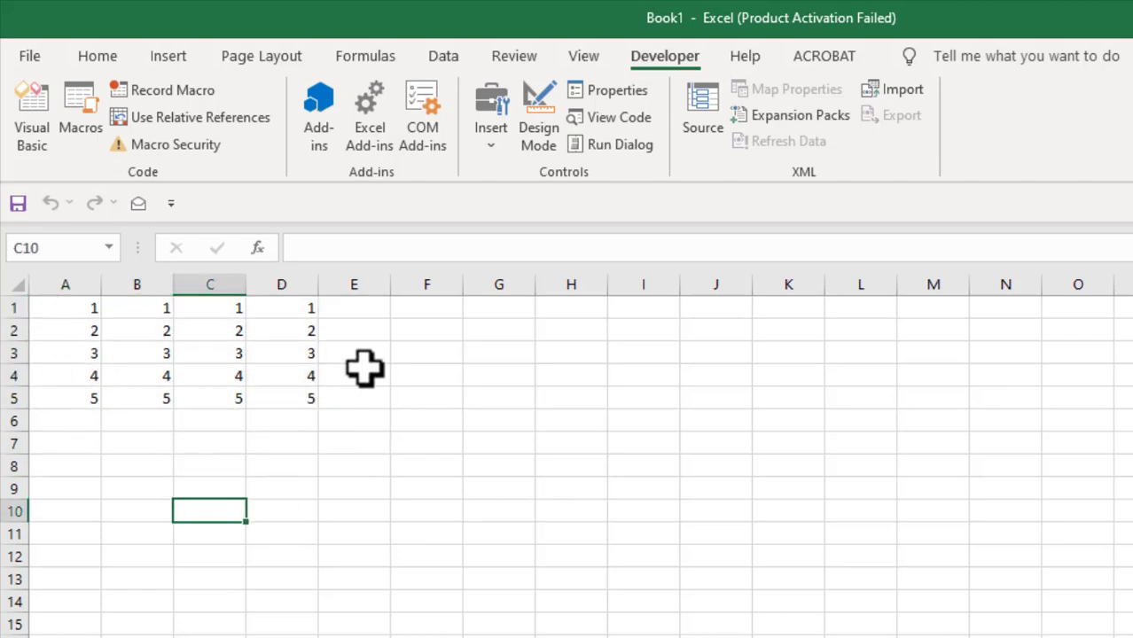
pyautogui.click(71, 308)
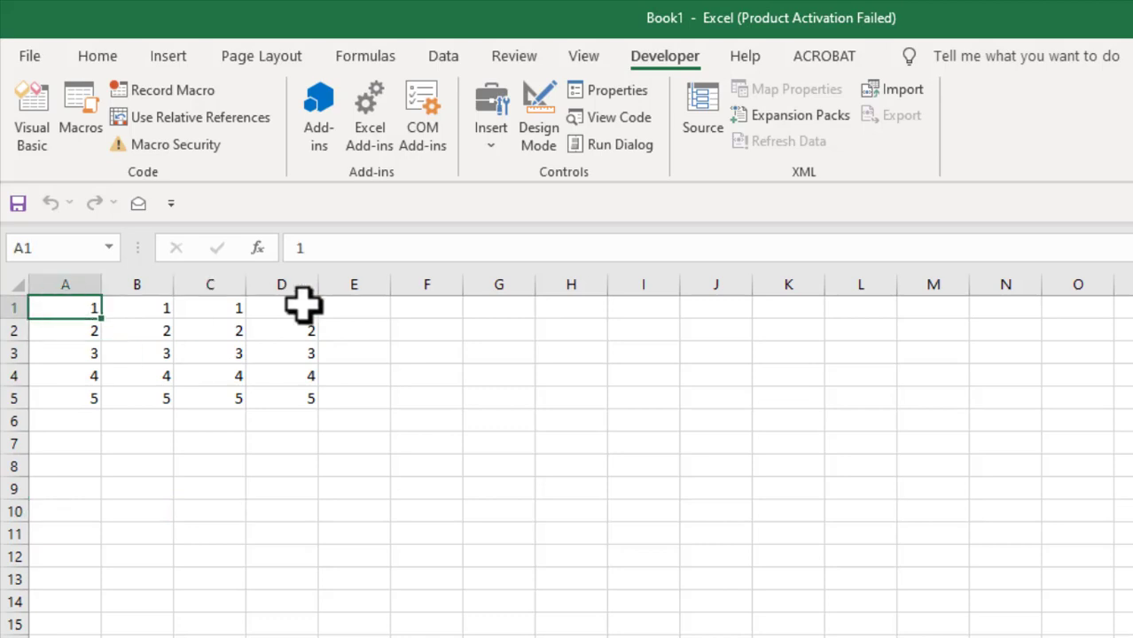
pyautogui.click(236, 310)
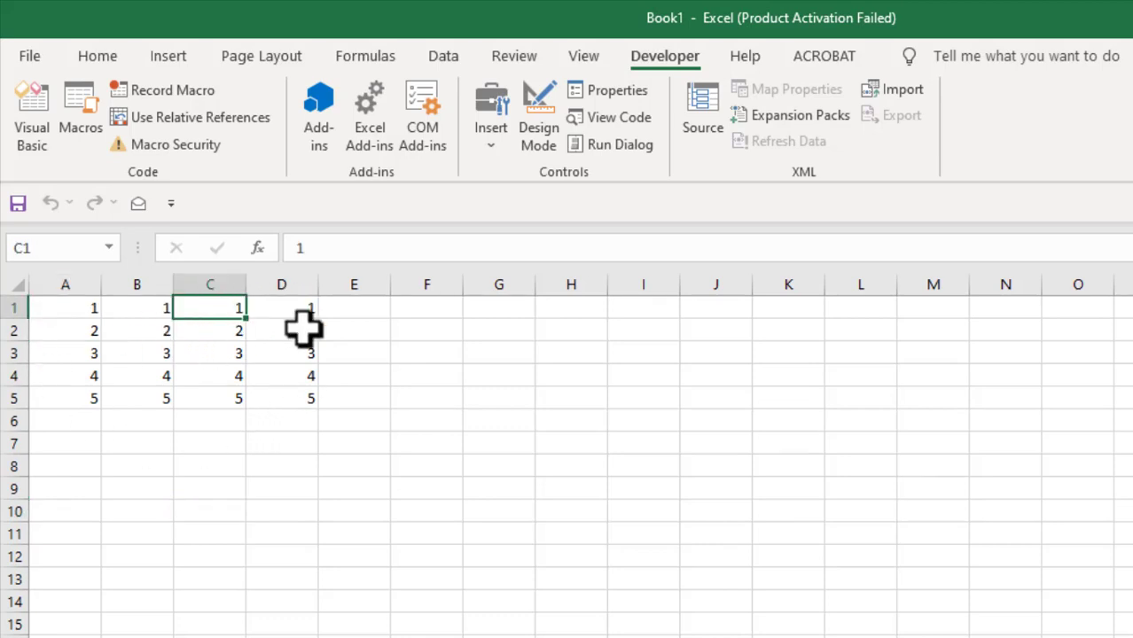
pyautogui.click(78, 117)
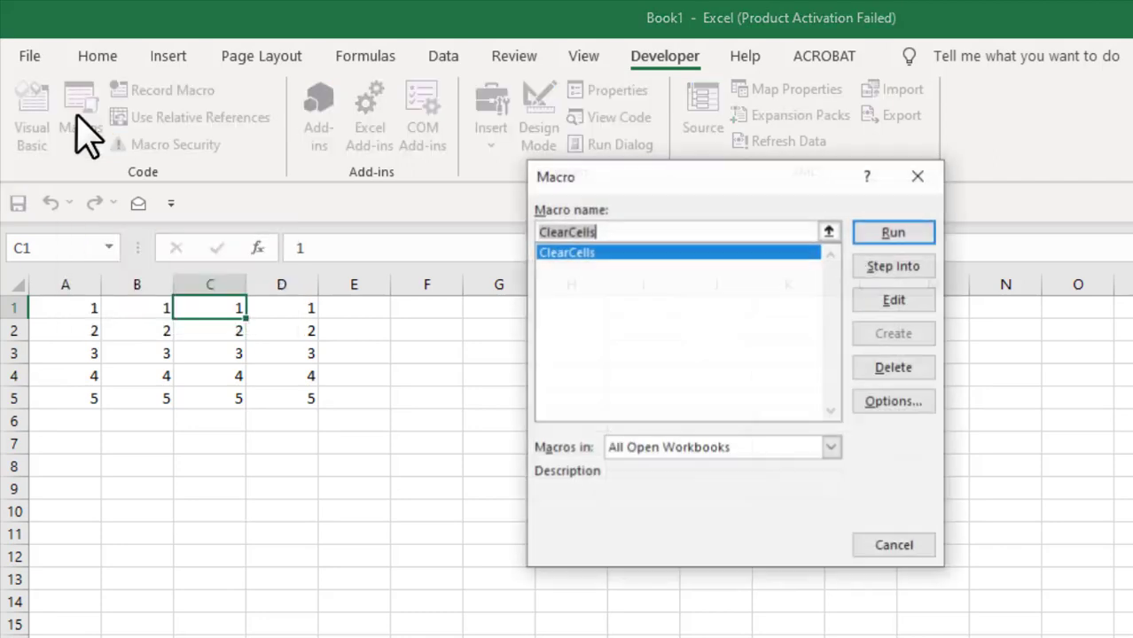
pyautogui.click(925, 301)
# Step: Extend the macro's range reference to "A1,C1" so the statement covers two separate cells
pyautogui.click(342, 156)
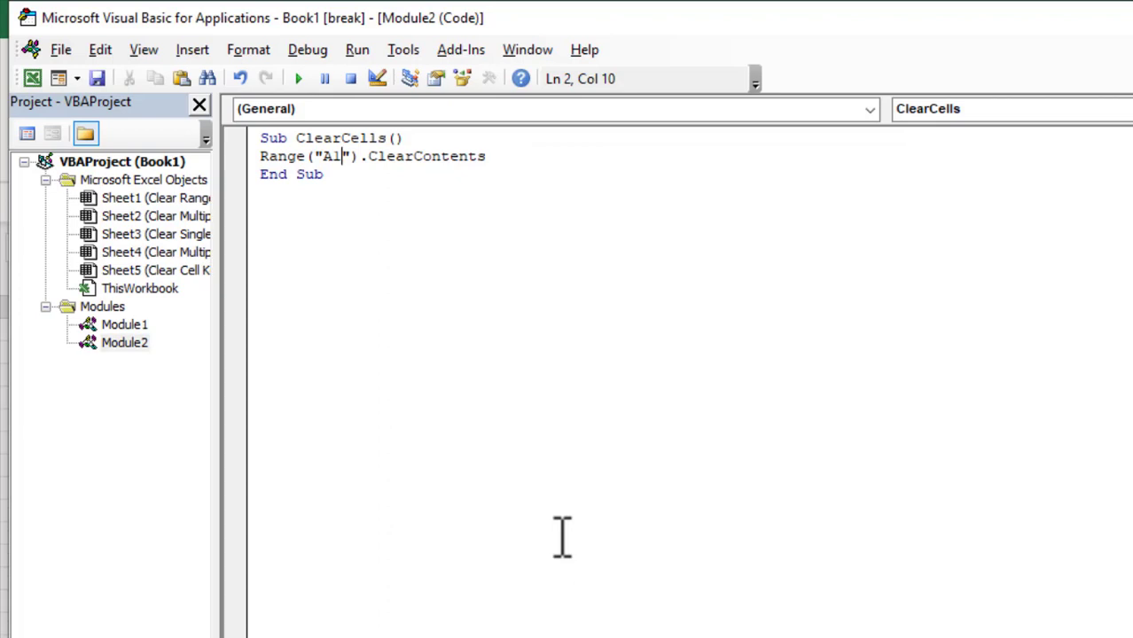
pyautogui.write(',')
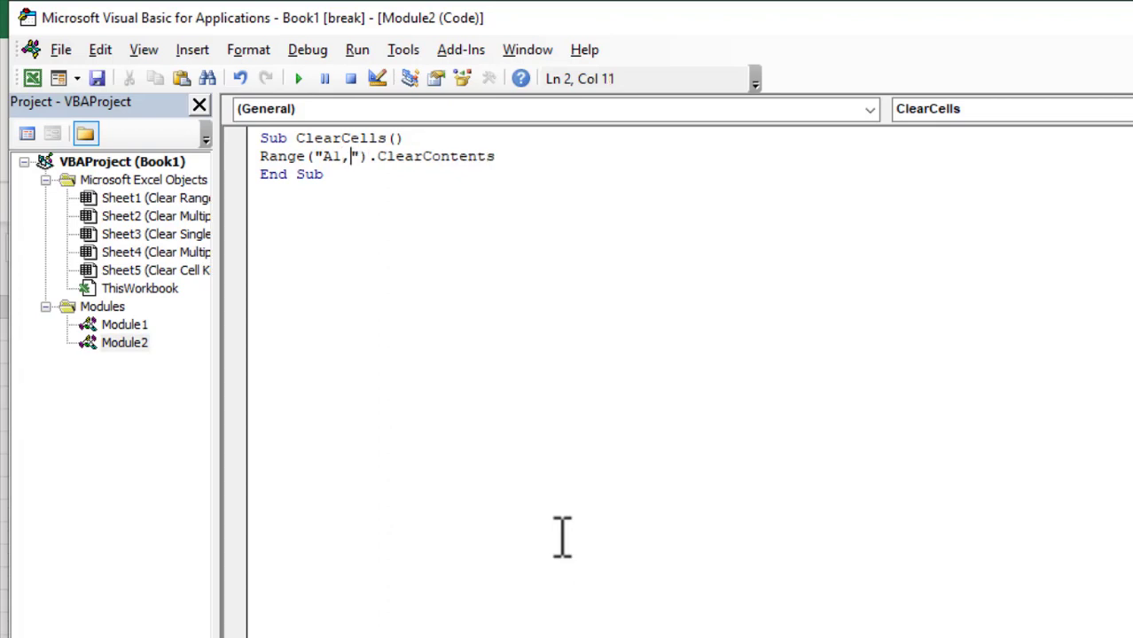
pyautogui.write('C1')
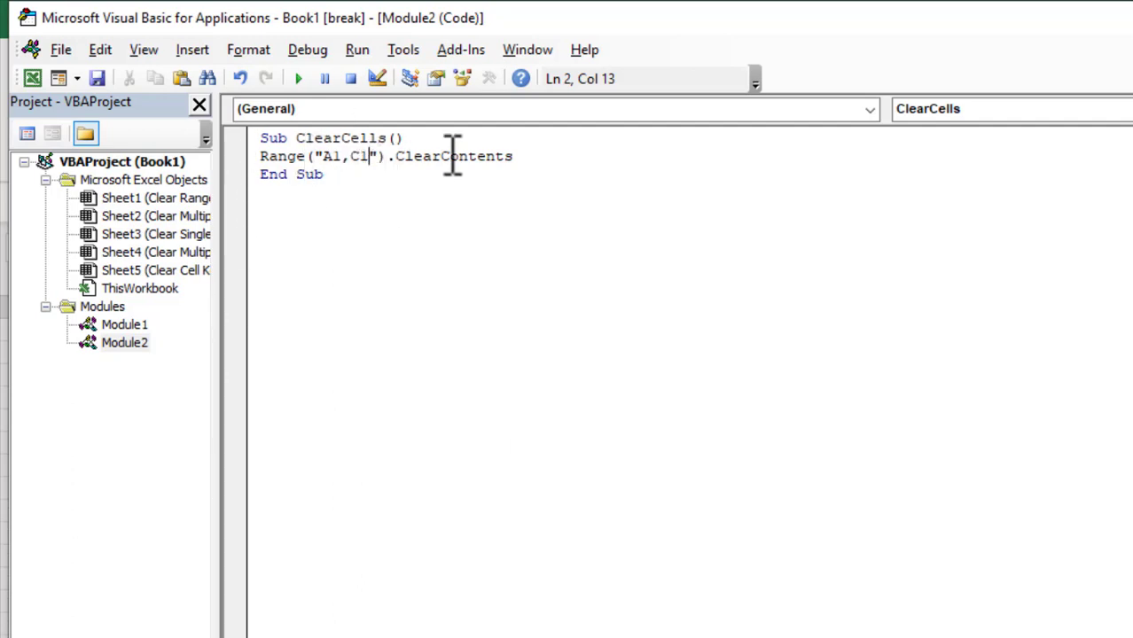
pyautogui.click(684, 184)
# Step: Run the ClearCells macro on the worksheet and check cells A1 and C1
pyautogui.hotkey('alt', 'F11')
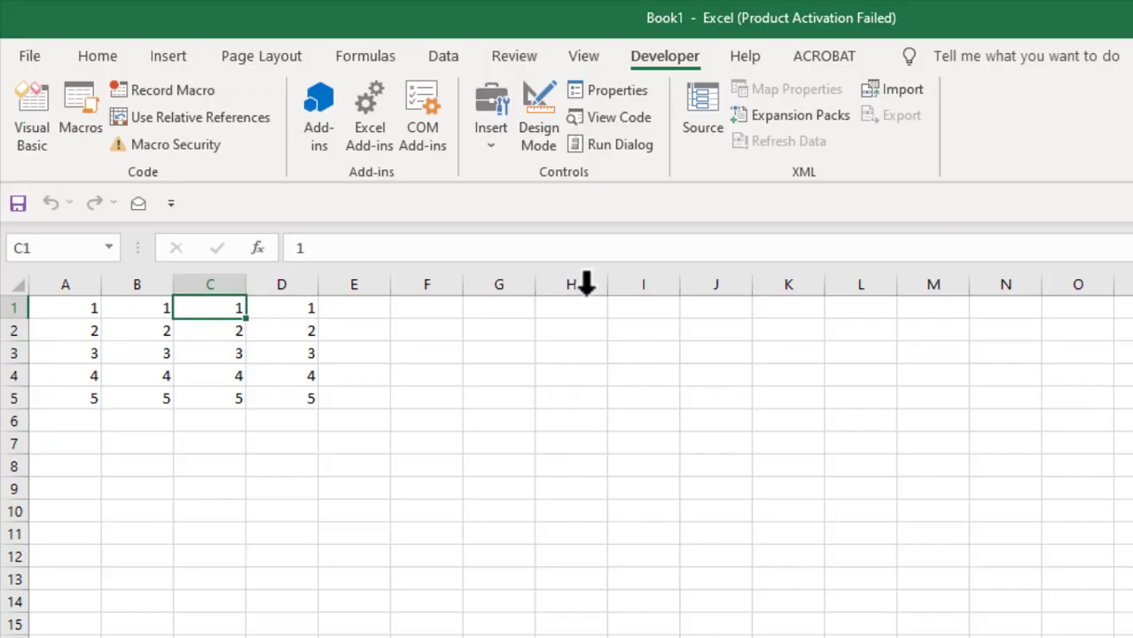
pyautogui.click(84, 119)
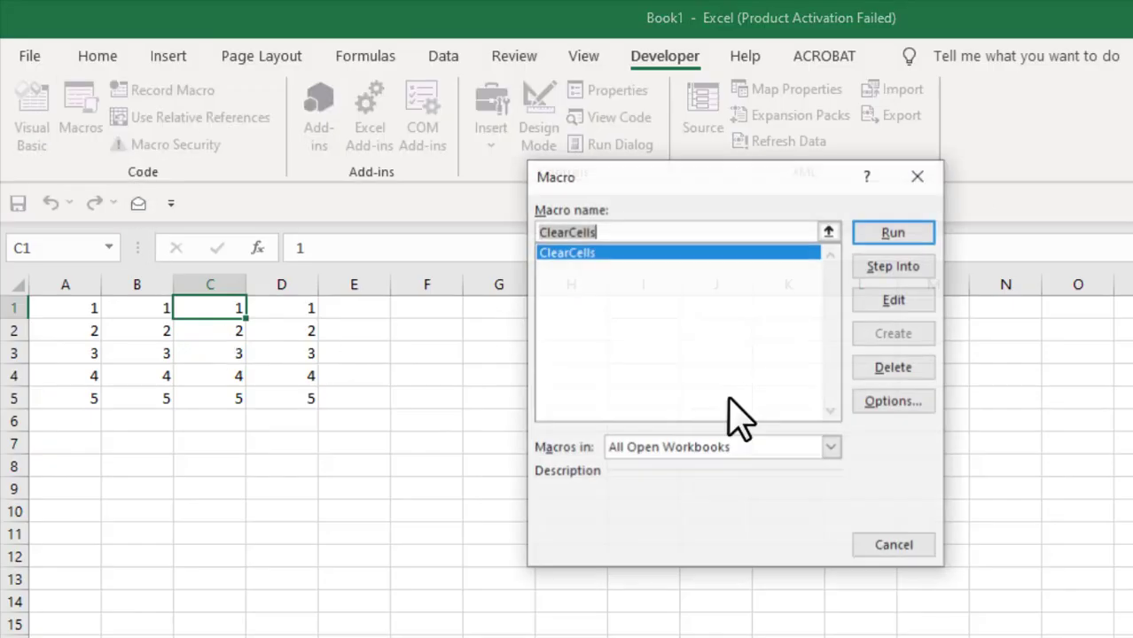
pyautogui.click(893, 233)
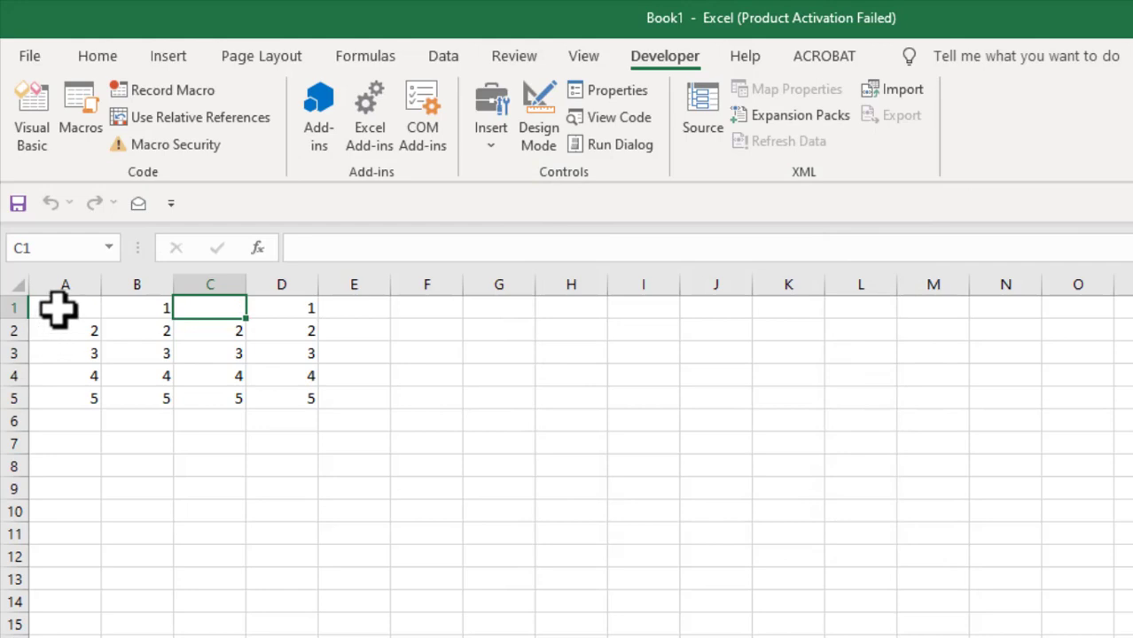
pyautogui.click(56, 312)
pyautogui.click(209, 311)
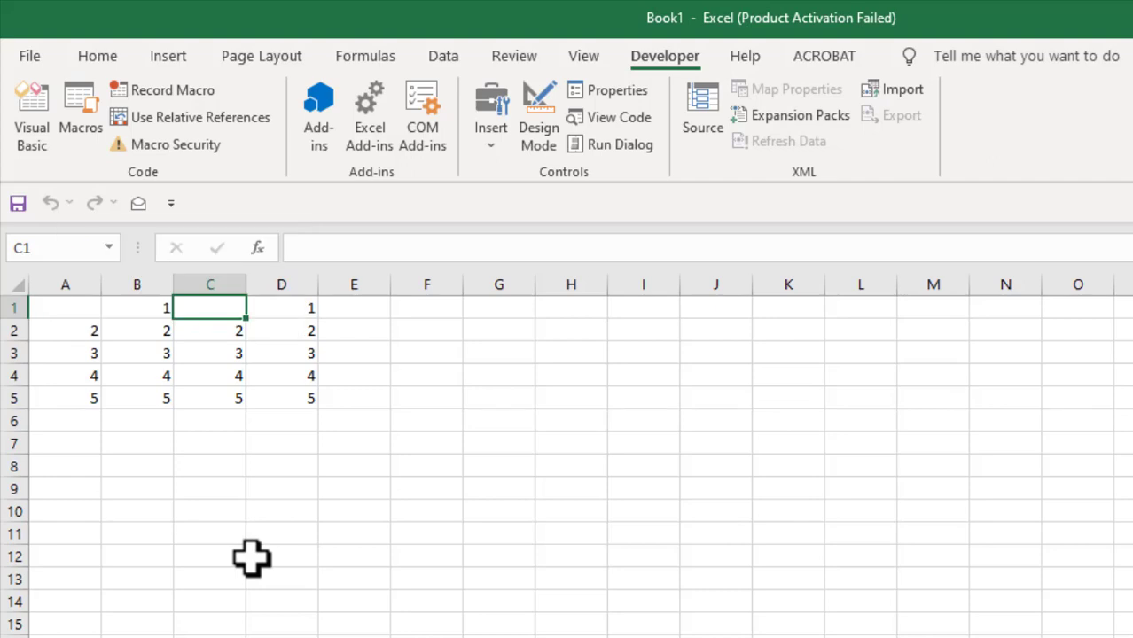
# Step: Assign the shortcut key Ctrl+Shift+C to the ClearCells macro in its options
pyautogui.click(93, 133)
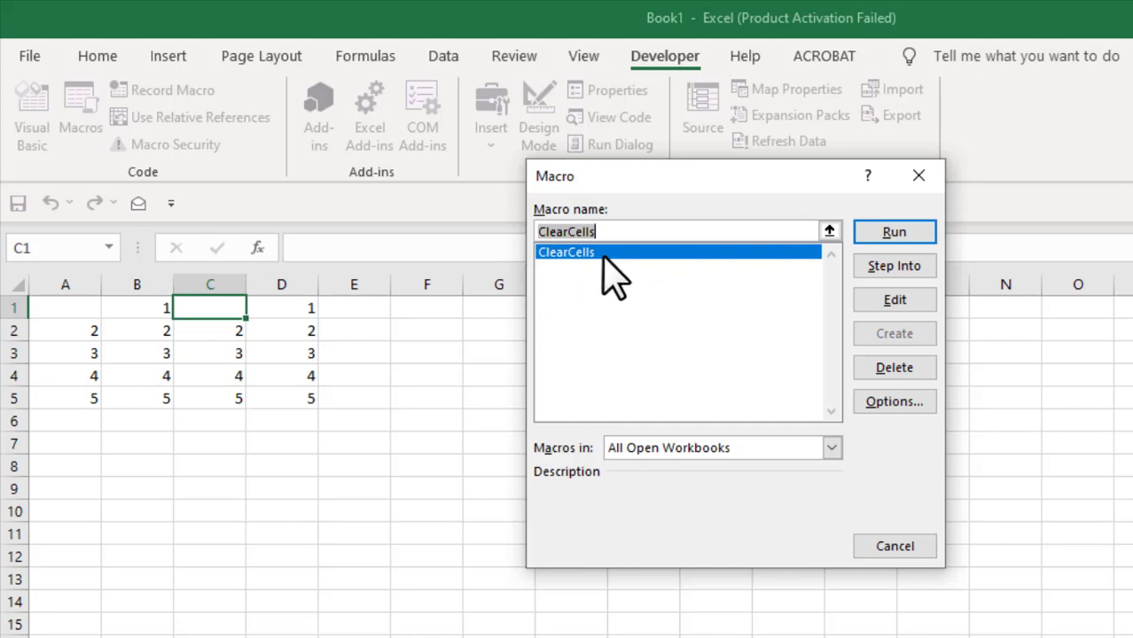
pyautogui.click(859, 399)
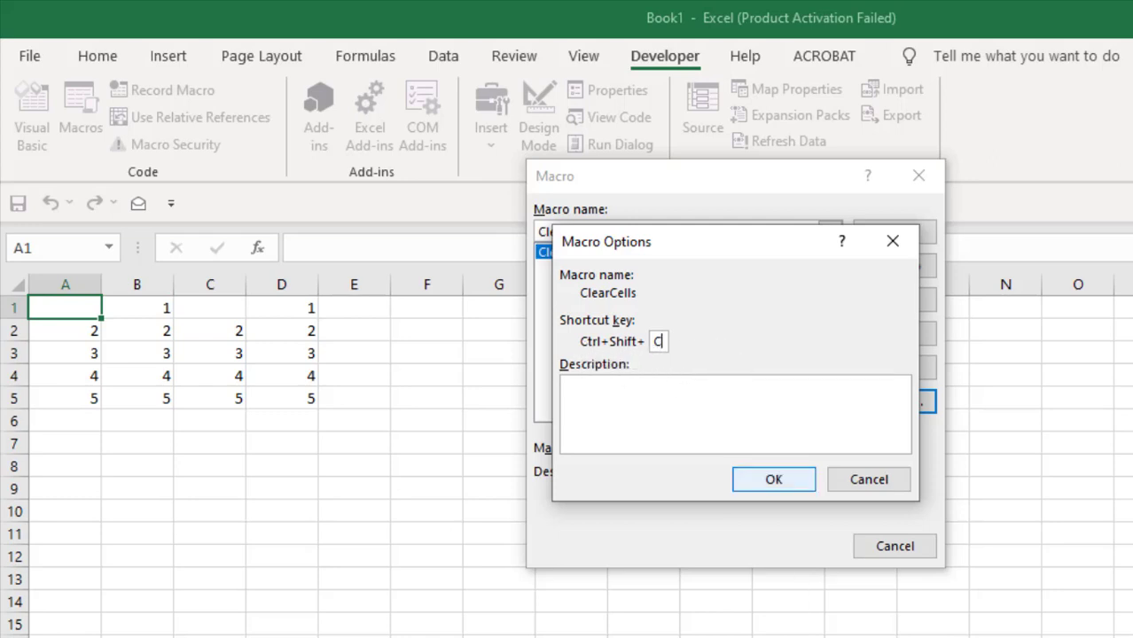
pyautogui.click(776, 479)
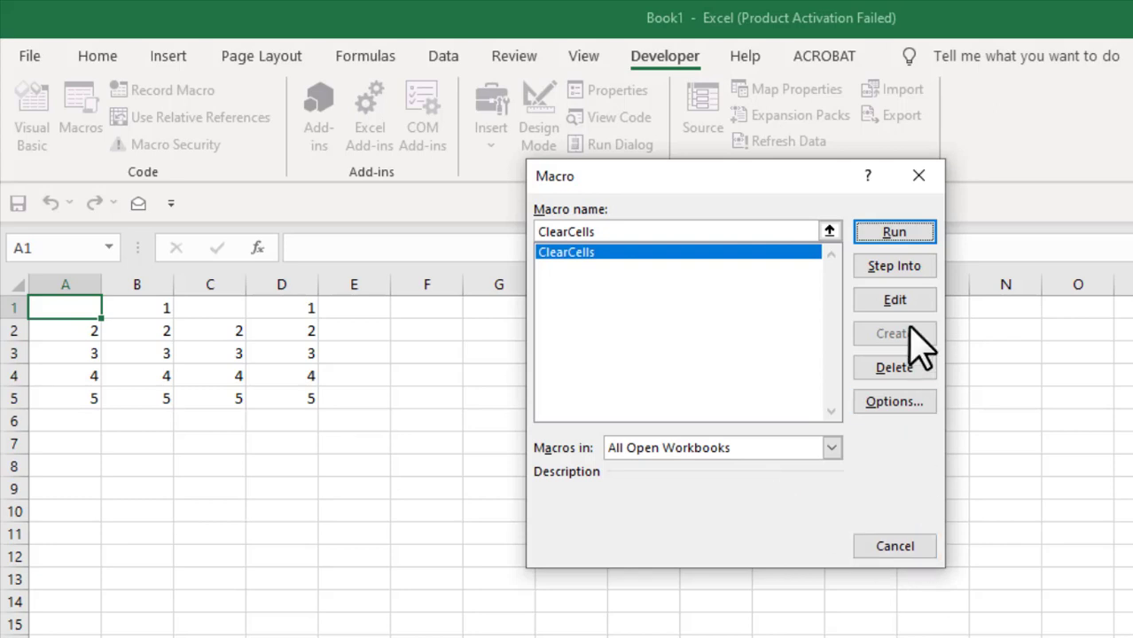
pyautogui.click(919, 177)
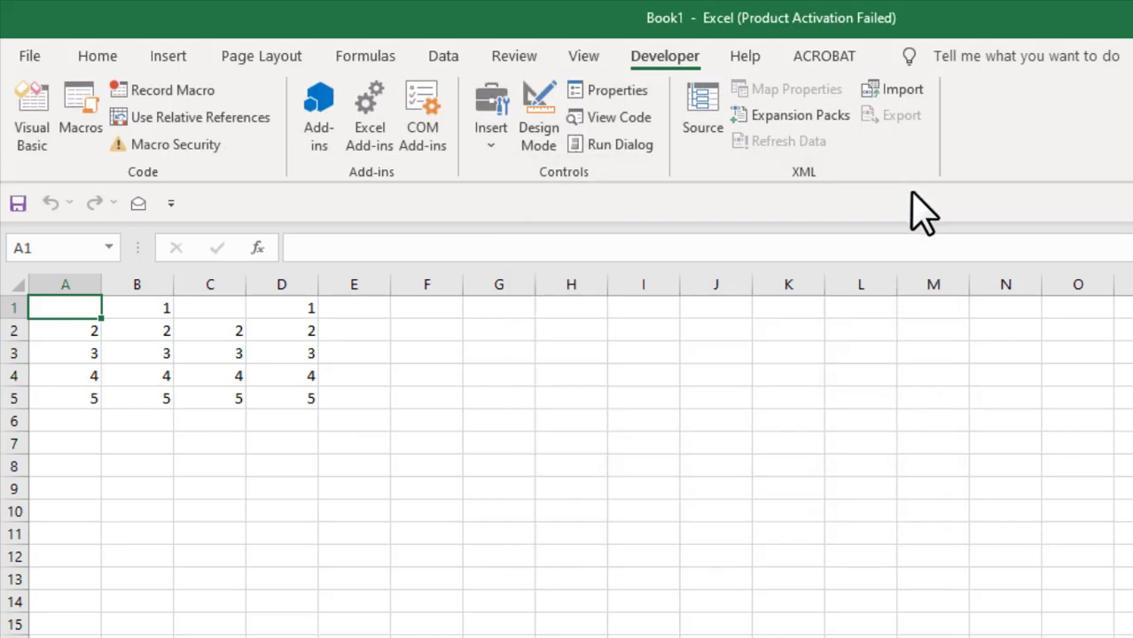
# Step: Enter ad in cell A1 and adad in cell C1, and clear them with the ClearCells macro
pyautogui.write('ad')
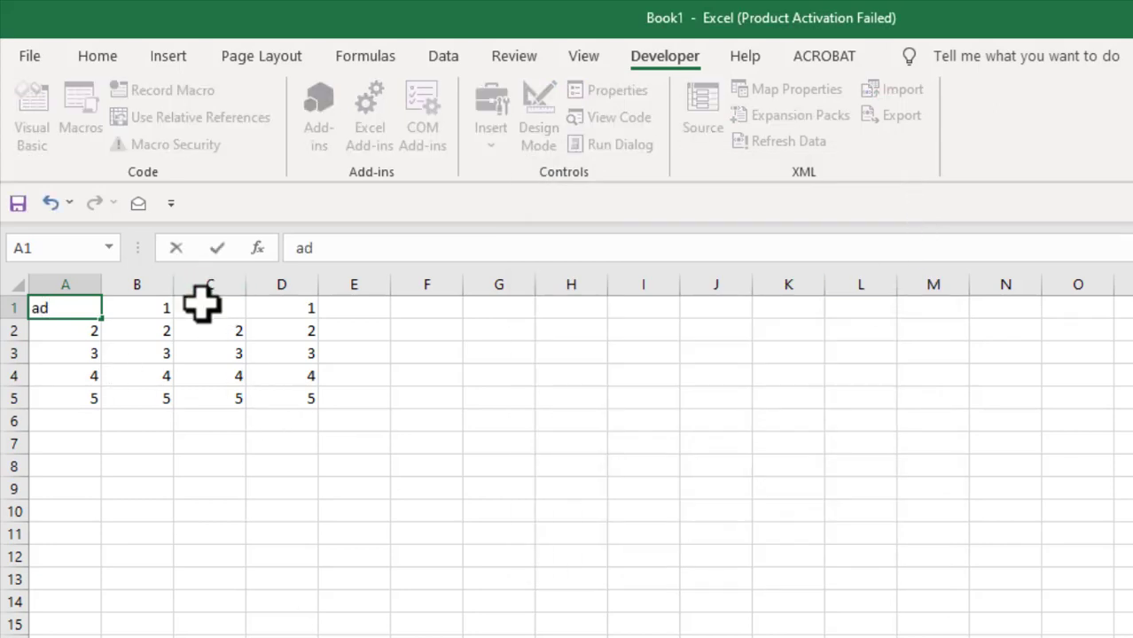
pyautogui.click(202, 303)
pyautogui.write('adad')
pyautogui.click(373, 443)
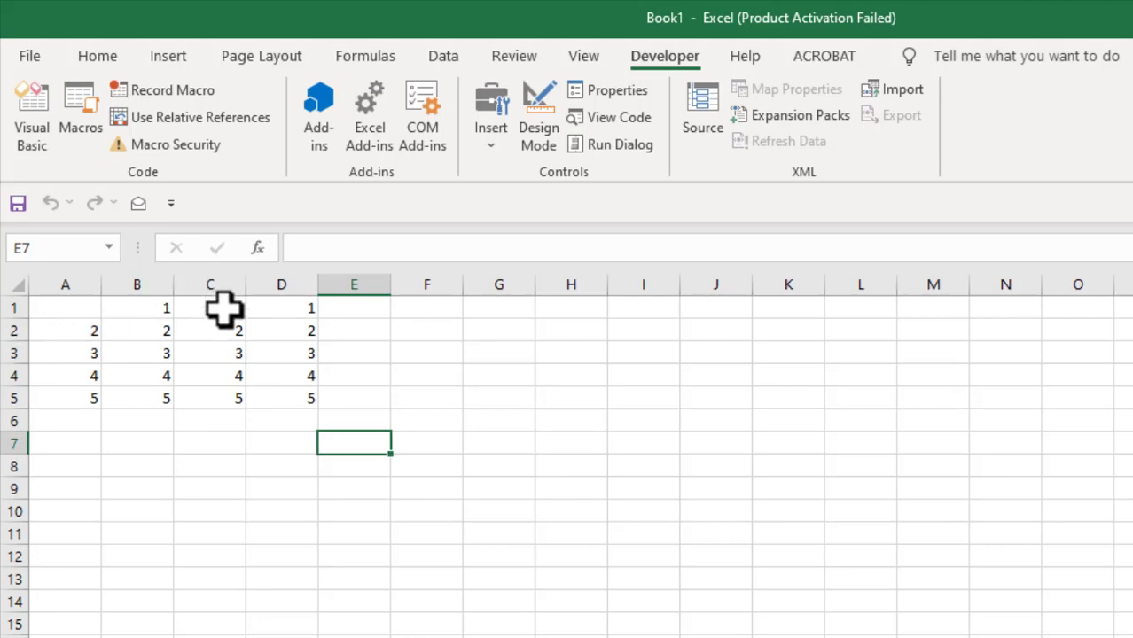
# Step: Enter the test text sadasdasd in cell A1 of the Clear Single sheet
pyautogui.click(40, 309)
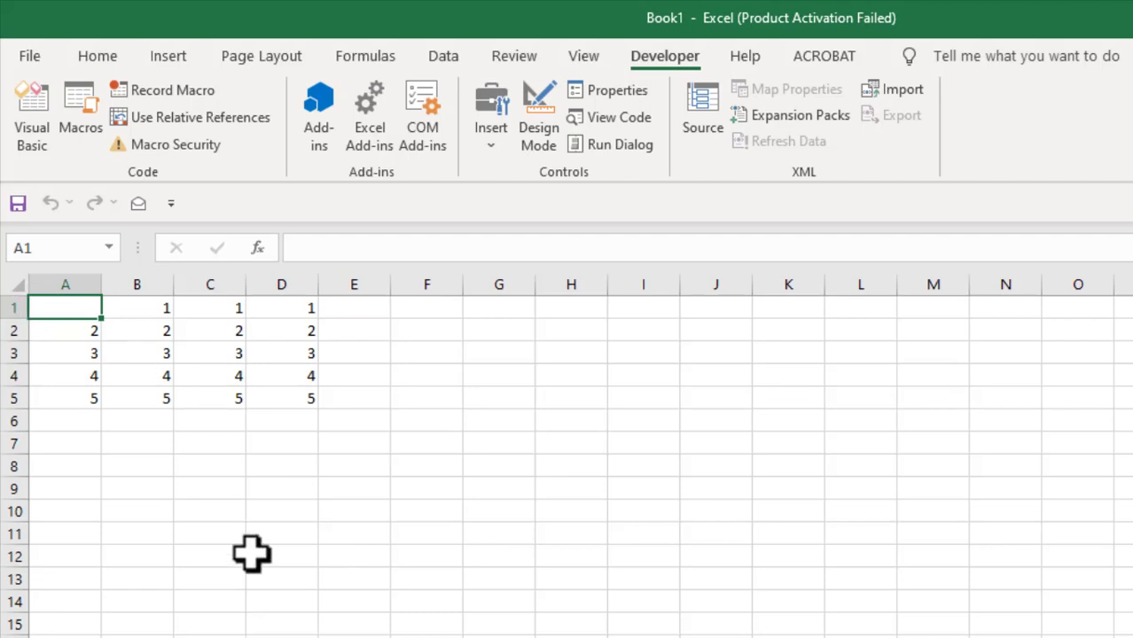
pyautogui.write('sadasdasd')
pyautogui.press('Return')
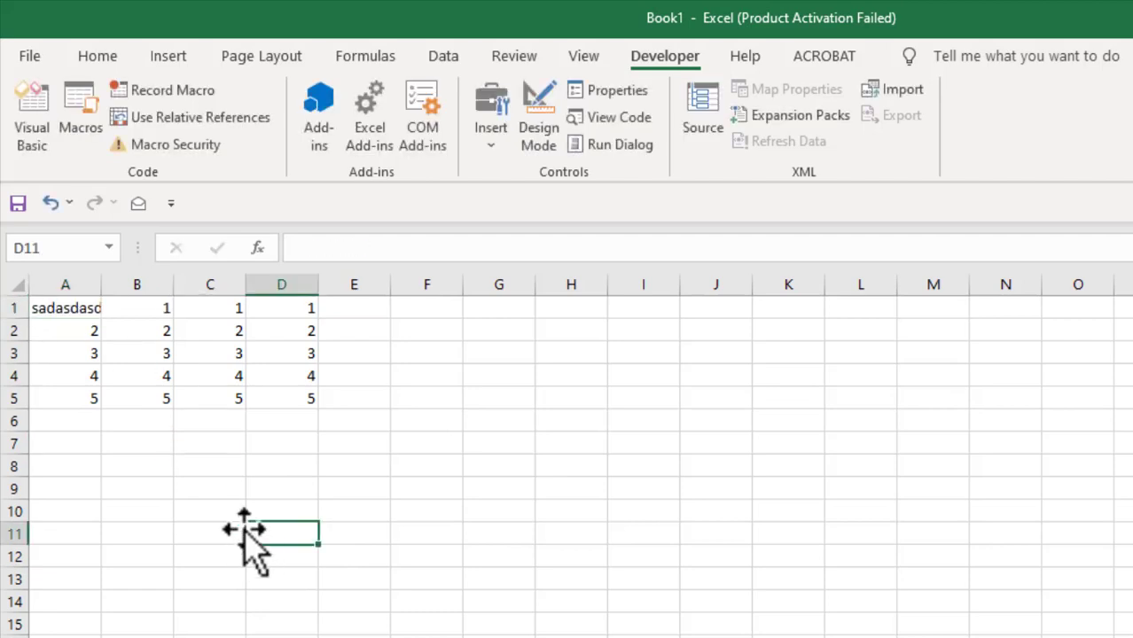